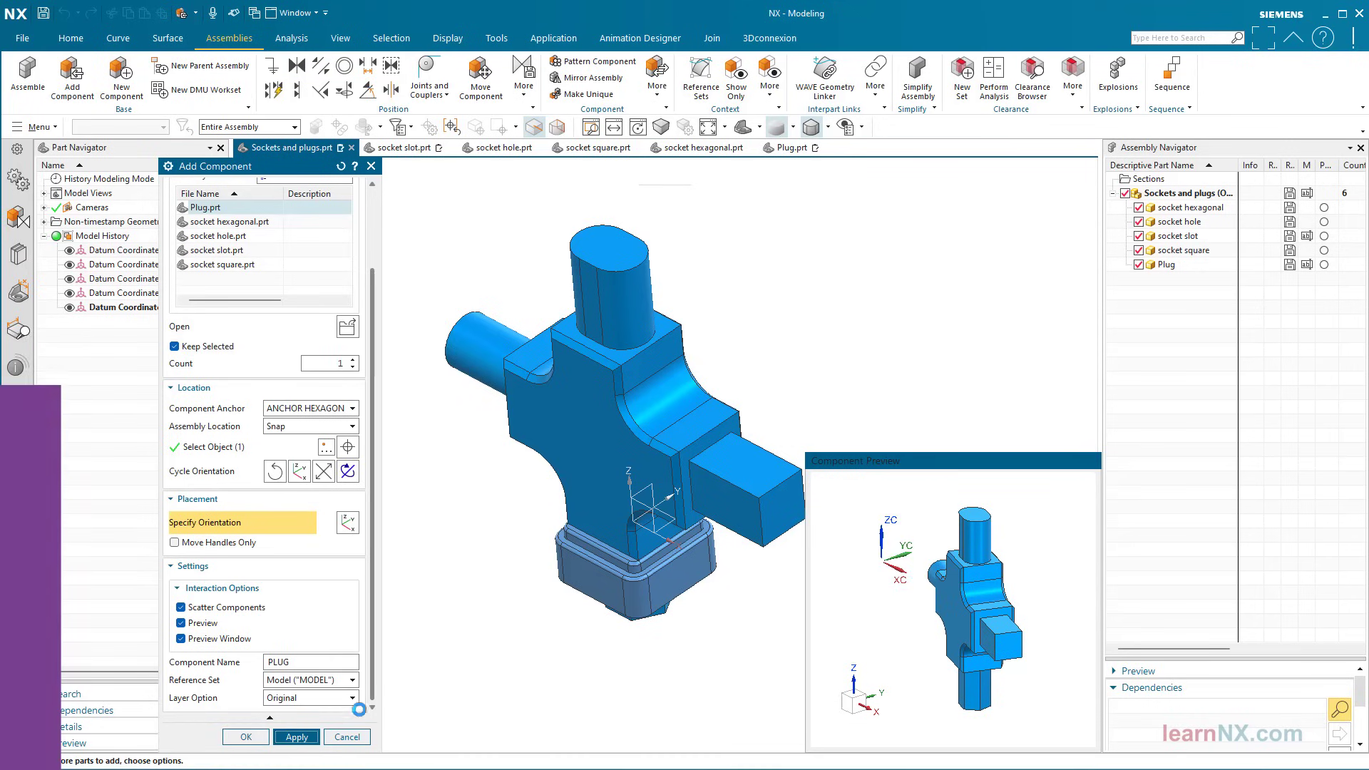
# Snap a Plug onto the orange socket using its ANCHOR BOSS anchor and apply
pyautogui.scroll(3, 642, 427)
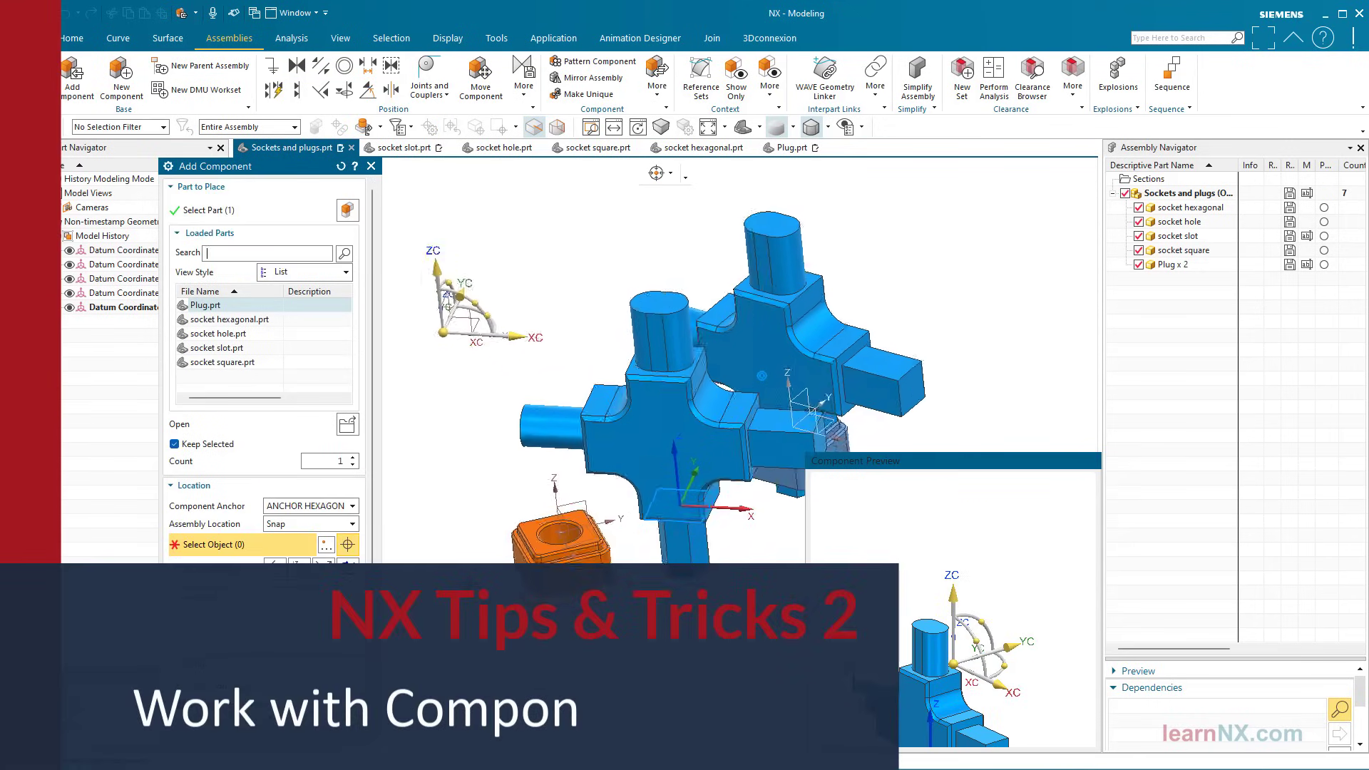
pyautogui.click(352, 507)
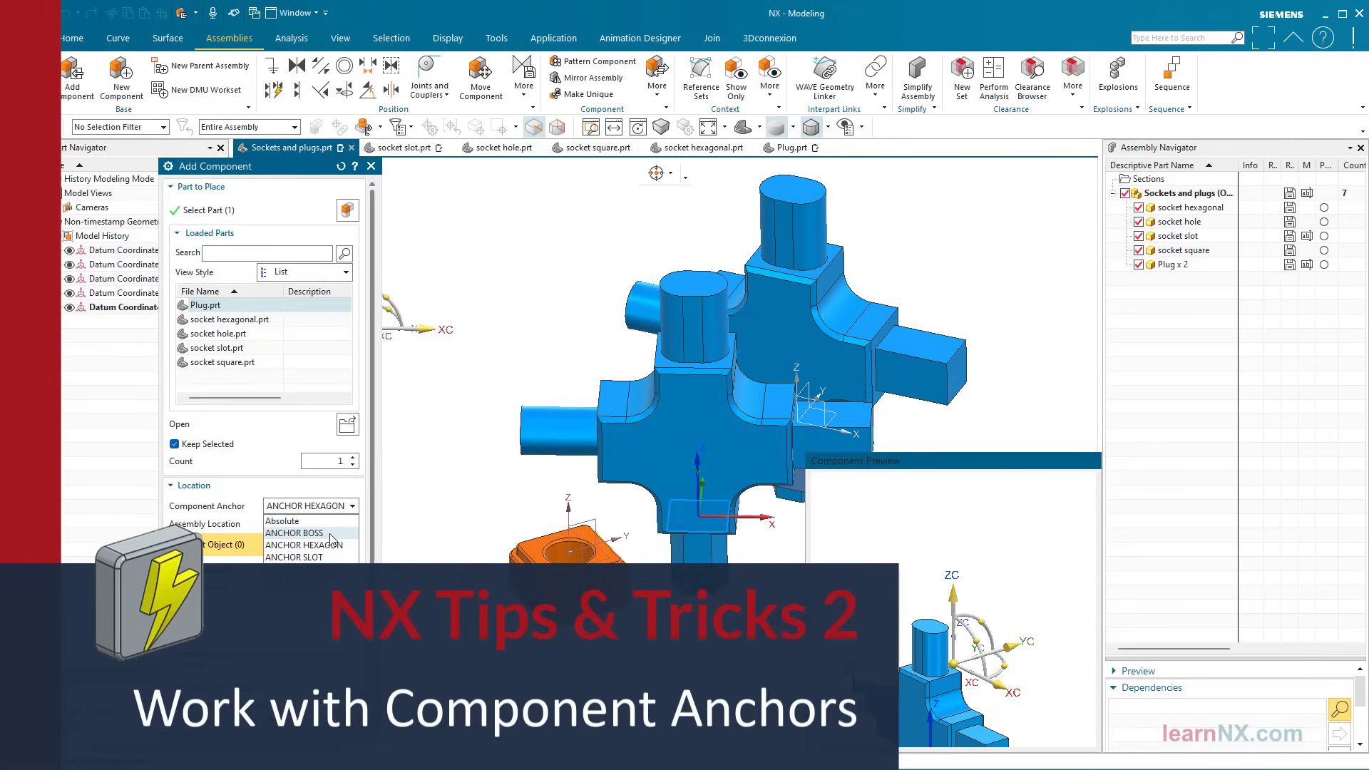
pyautogui.click(294, 533)
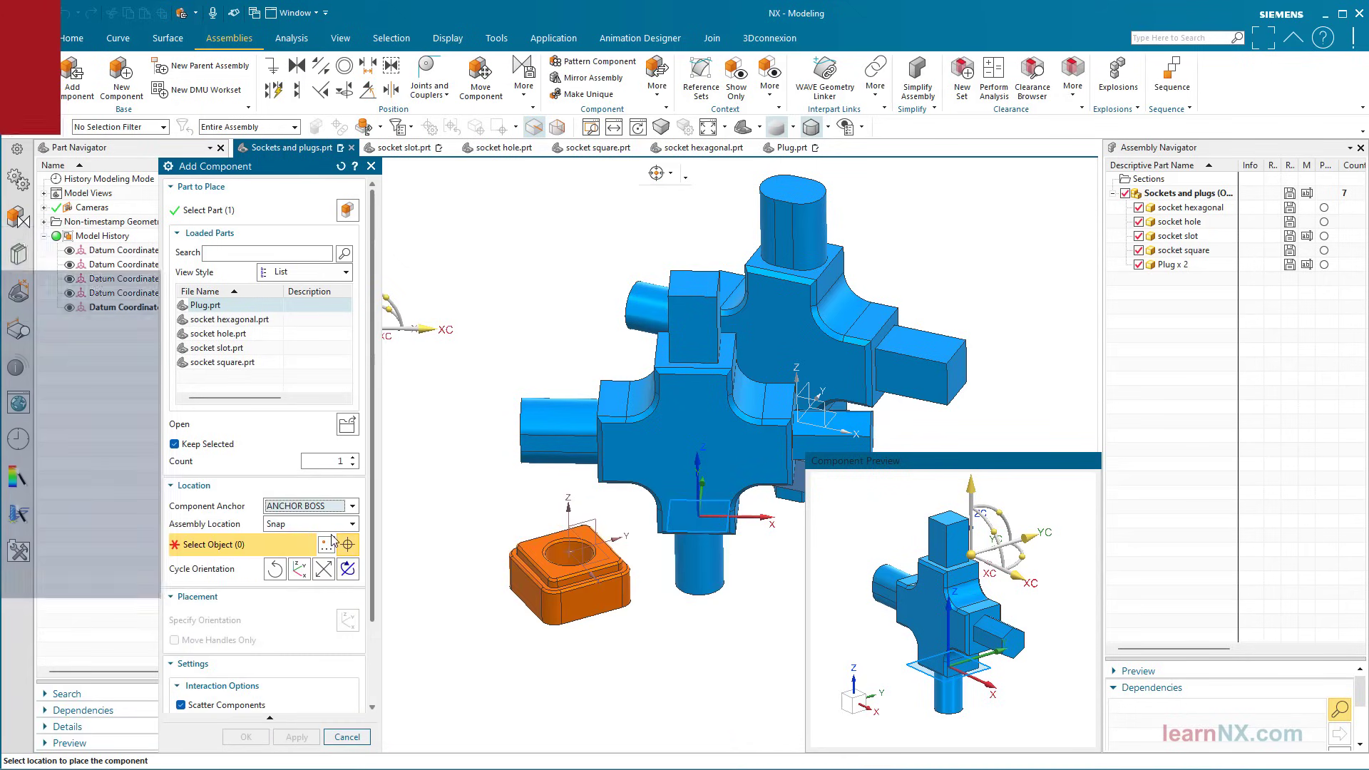
pyautogui.click(605, 554)
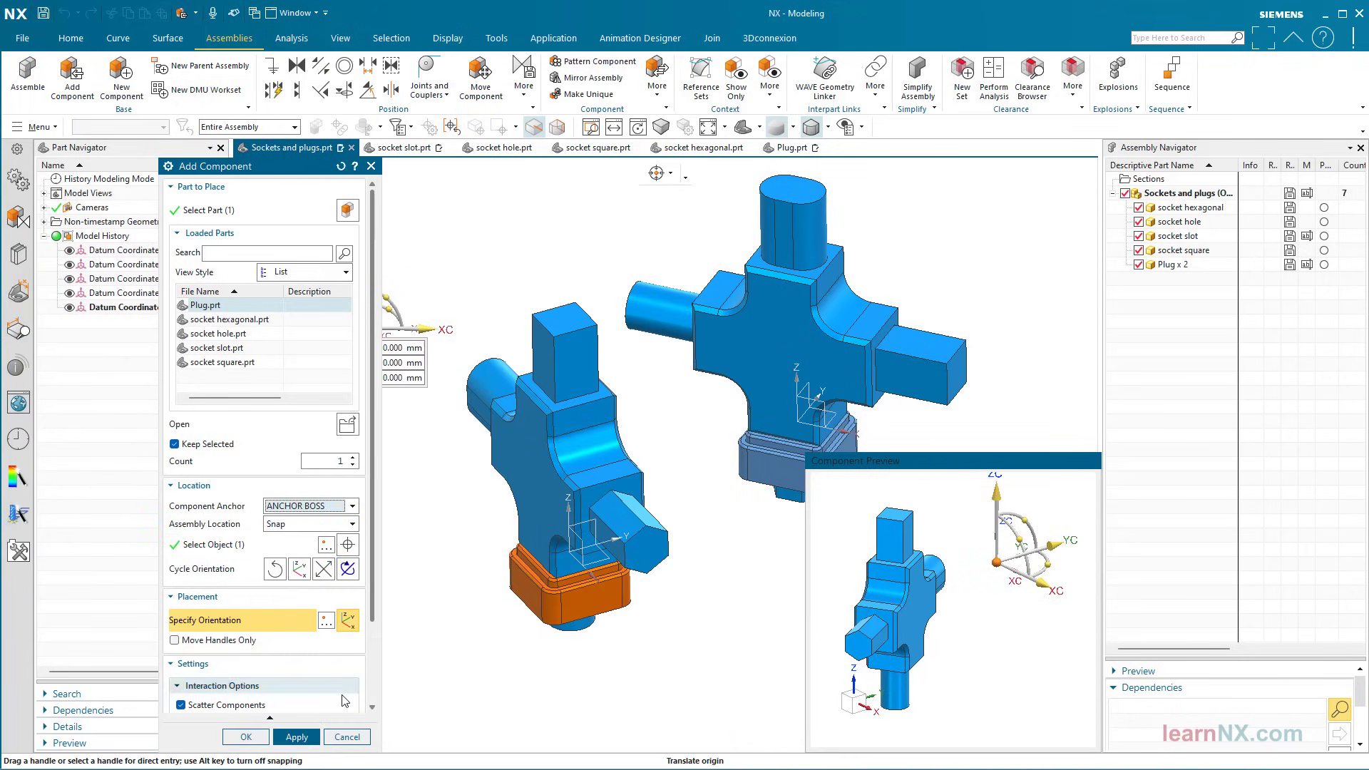
pyautogui.click(303, 736)
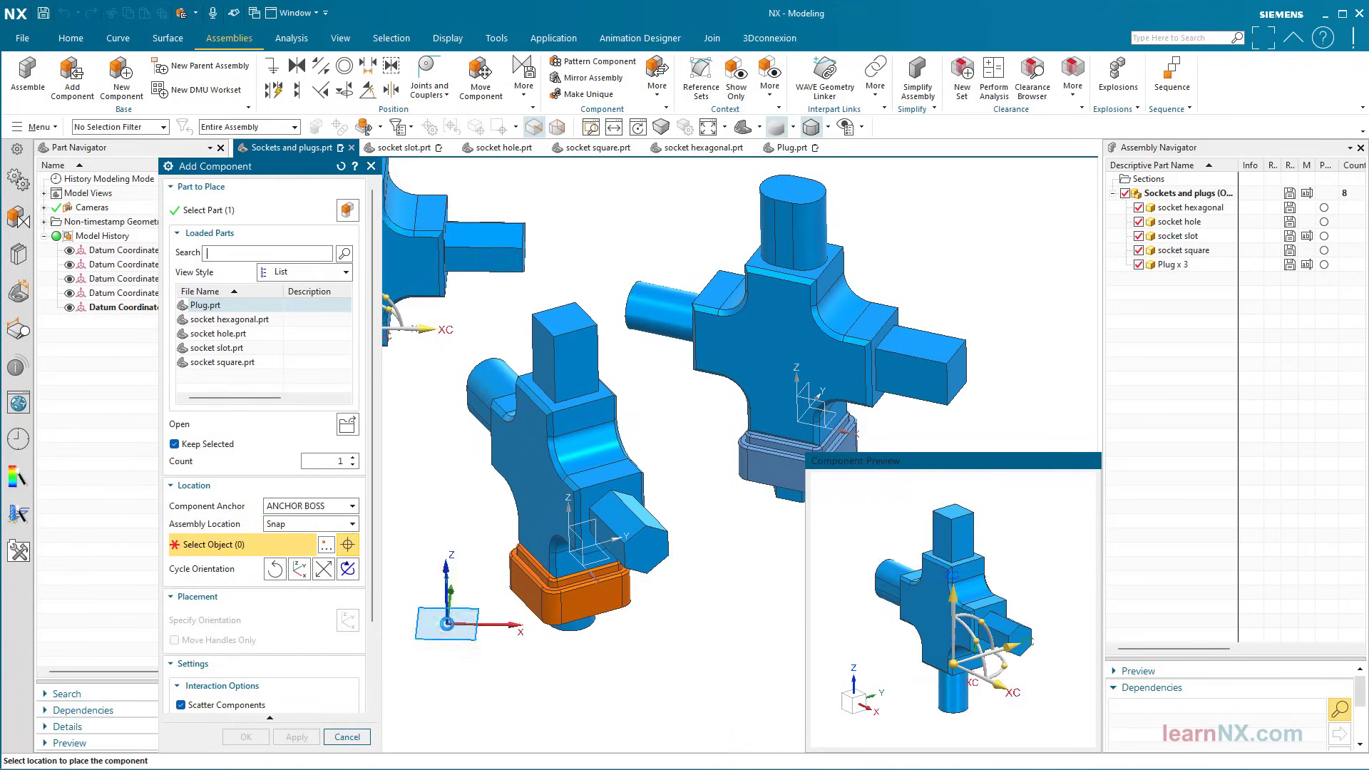
# Snap another Plug onto the green socket using its ANCHOR SLOT anchor and apply
pyautogui.click(344, 505)
pyautogui.click(336, 557)
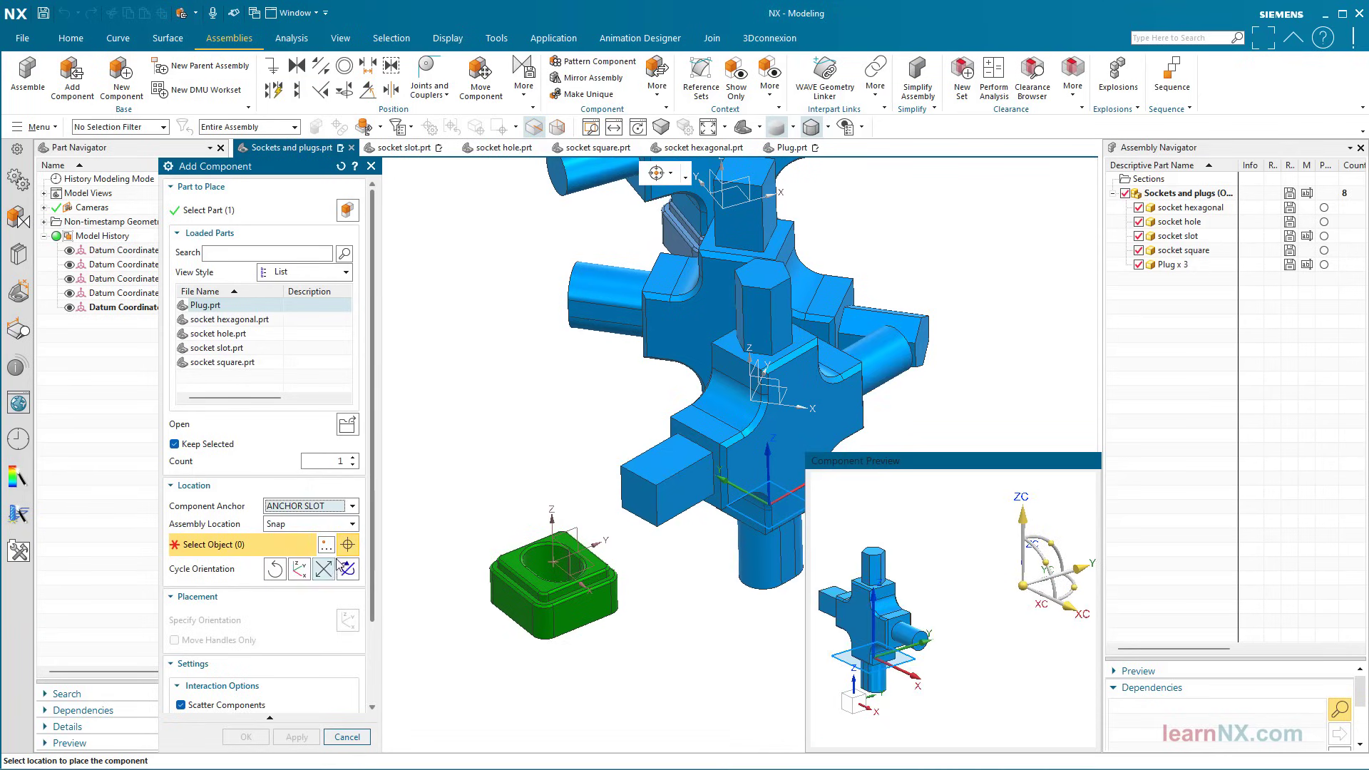
pyautogui.click(595, 558)
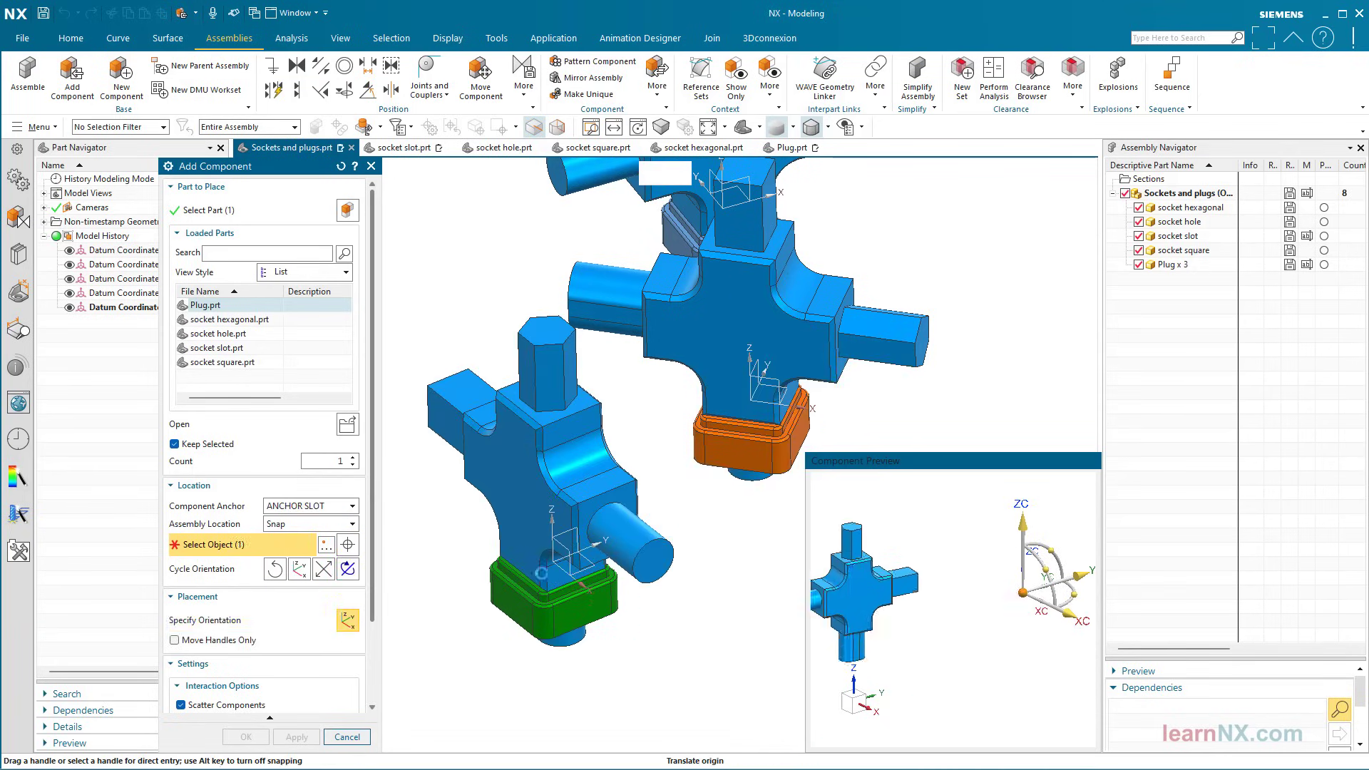
pyautogui.click(296, 737)
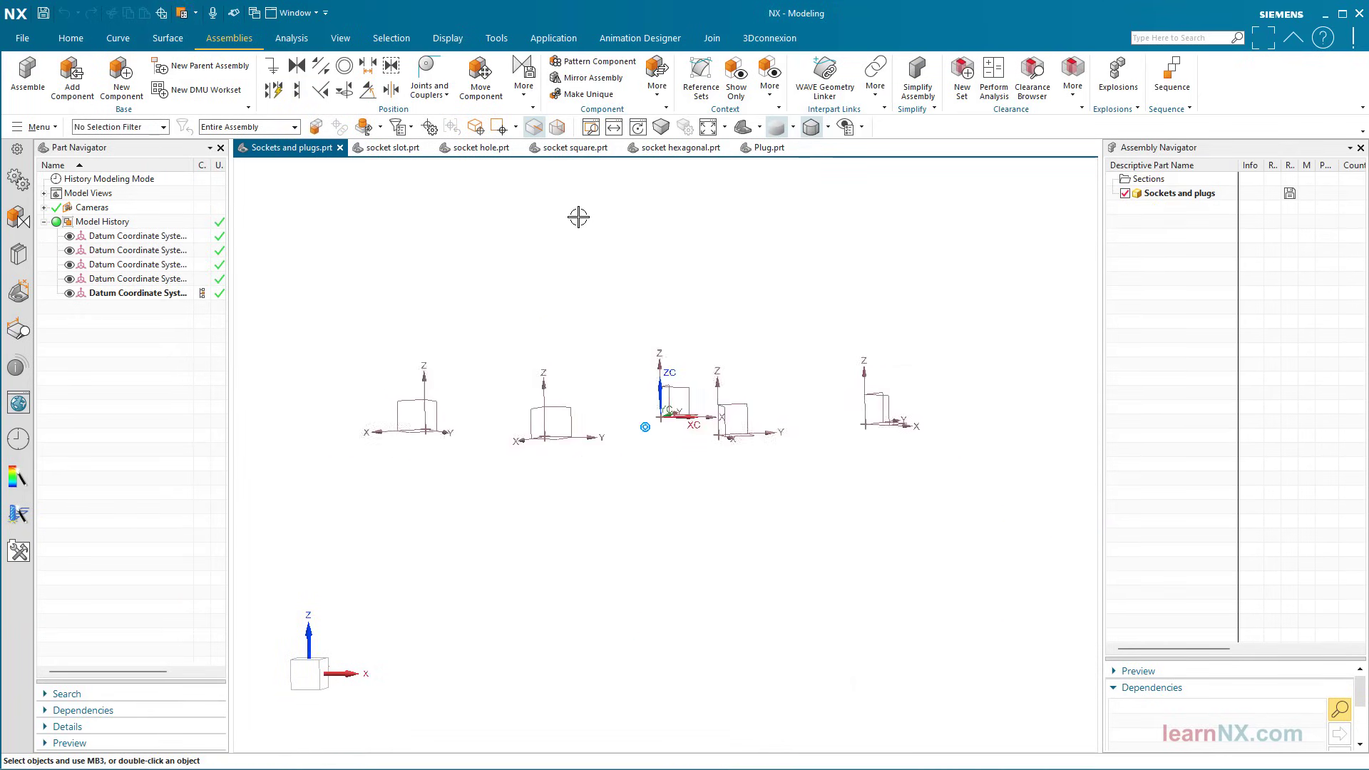
# In socket slot.prt, rename the datum CSYS feature to Anchor Slot, then show more Interpart Links options
pyautogui.press('Home')
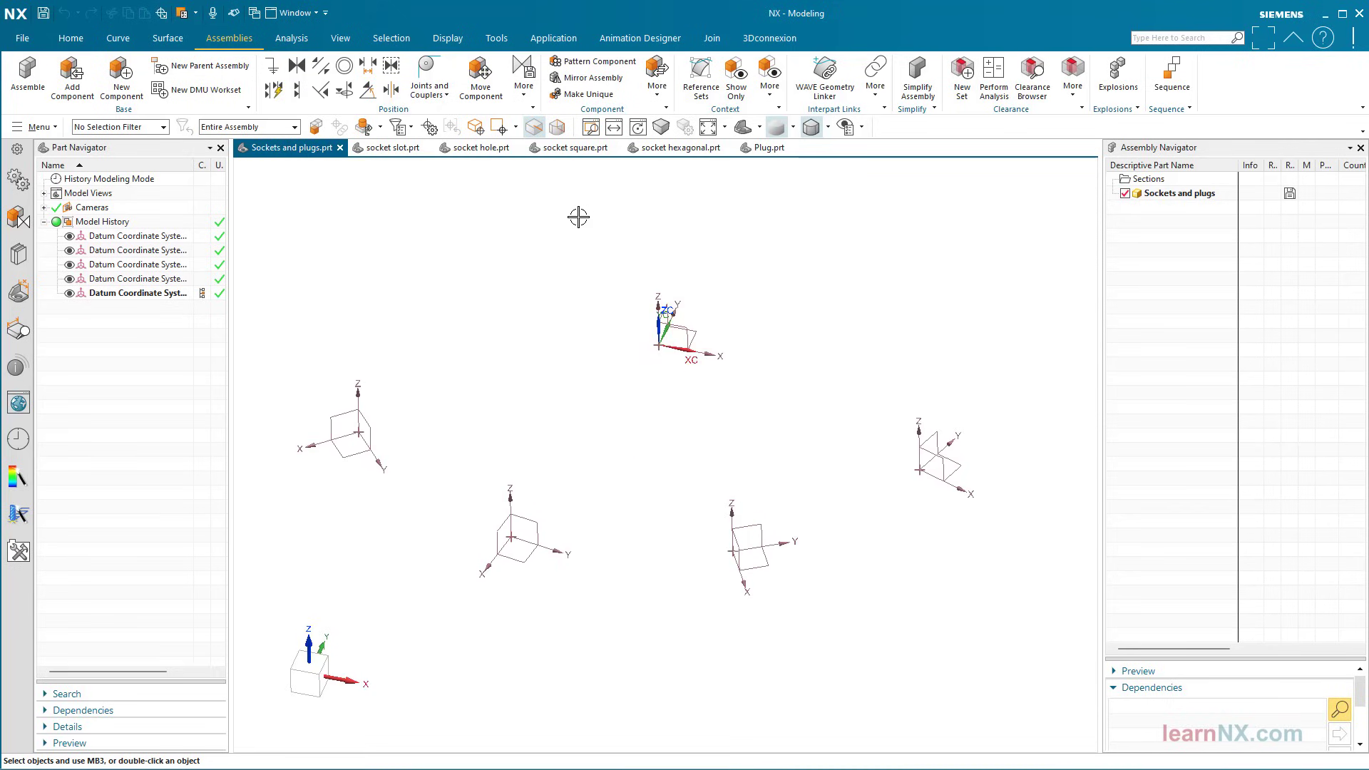
pyautogui.click(389, 149)
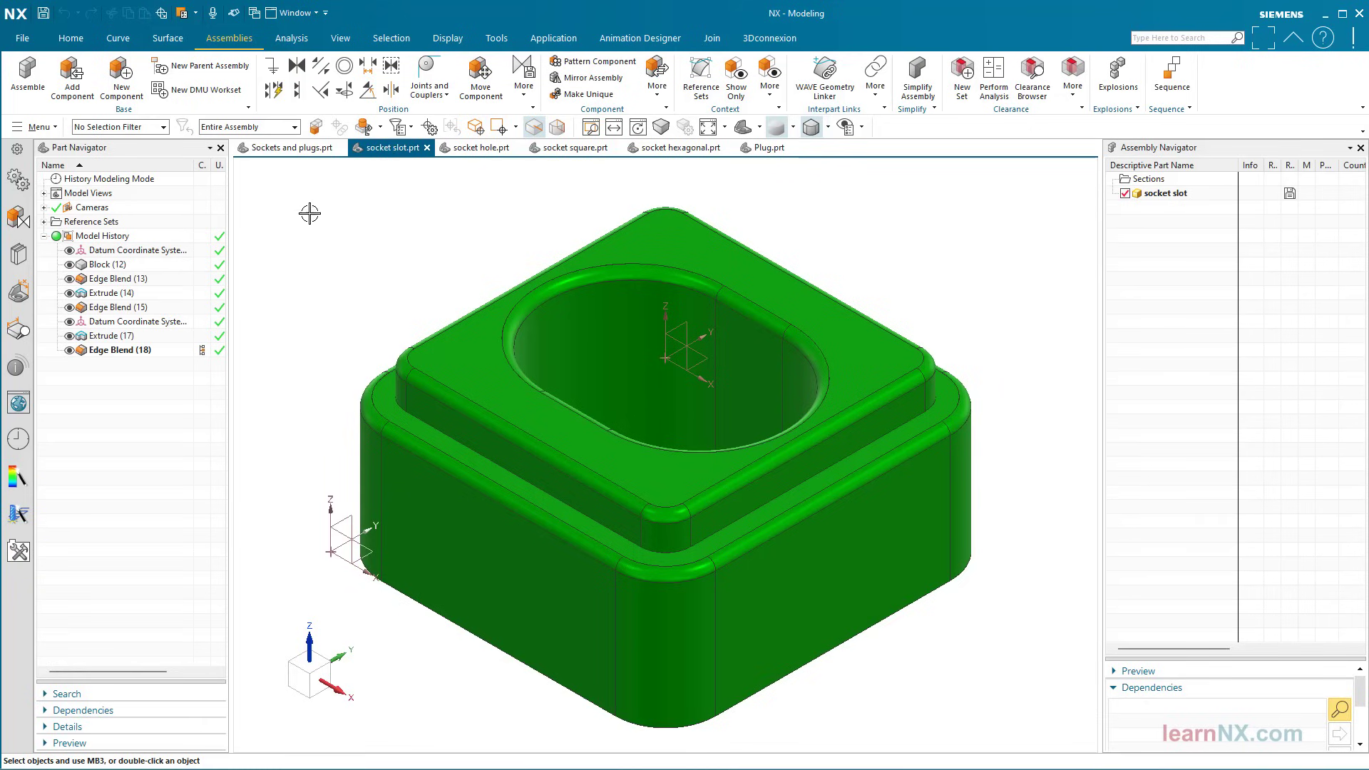
pyautogui.rightClick(147, 326)
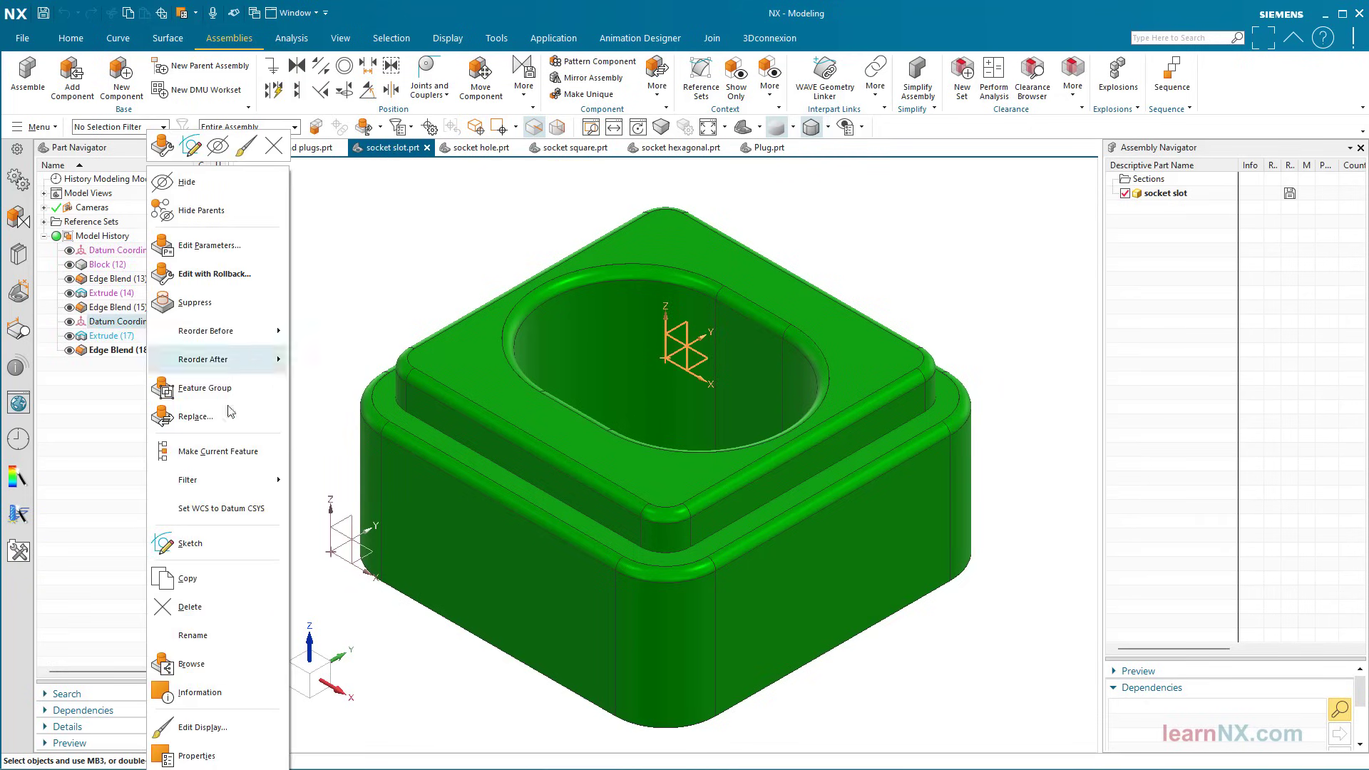
pyautogui.click(248, 761)
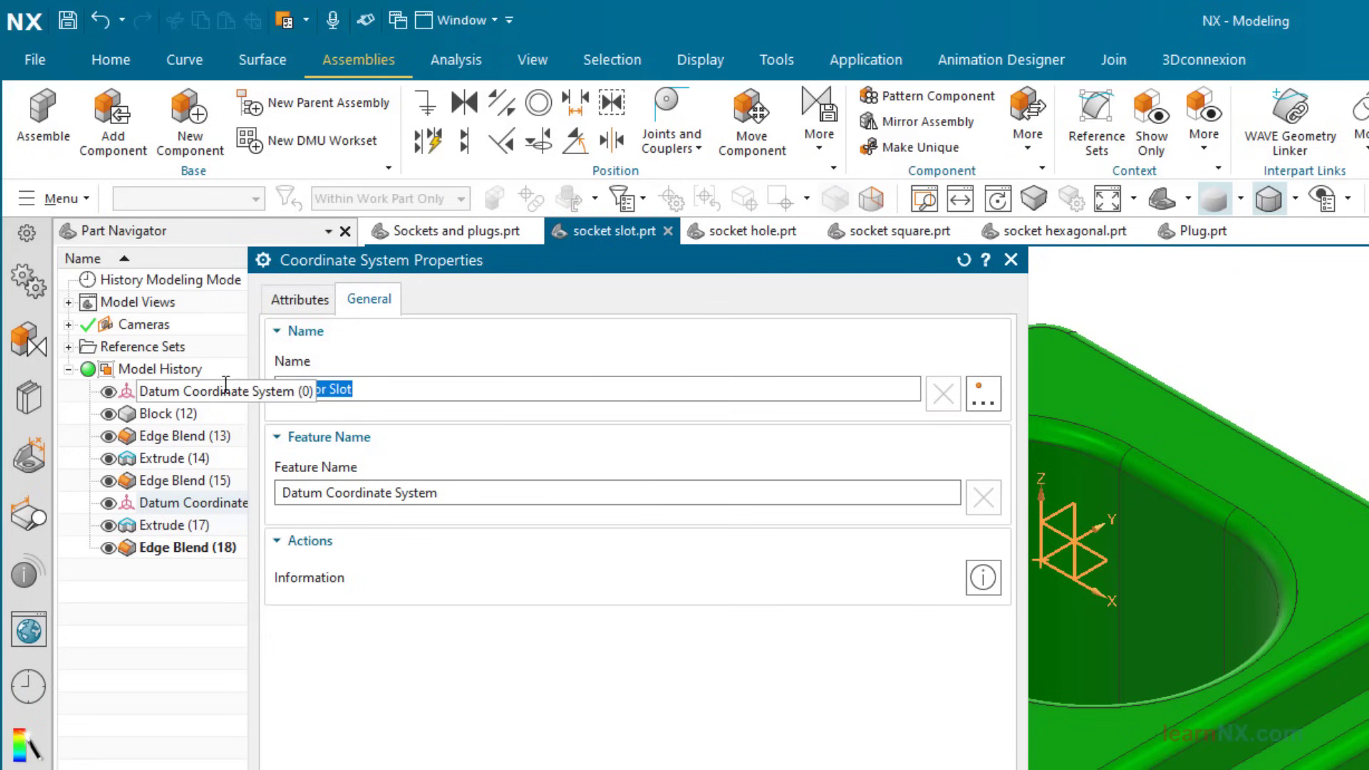
pyautogui.moveTo(463, 494); pyautogui.dragTo(225, 491)
pyautogui.write('Anchor Slot')
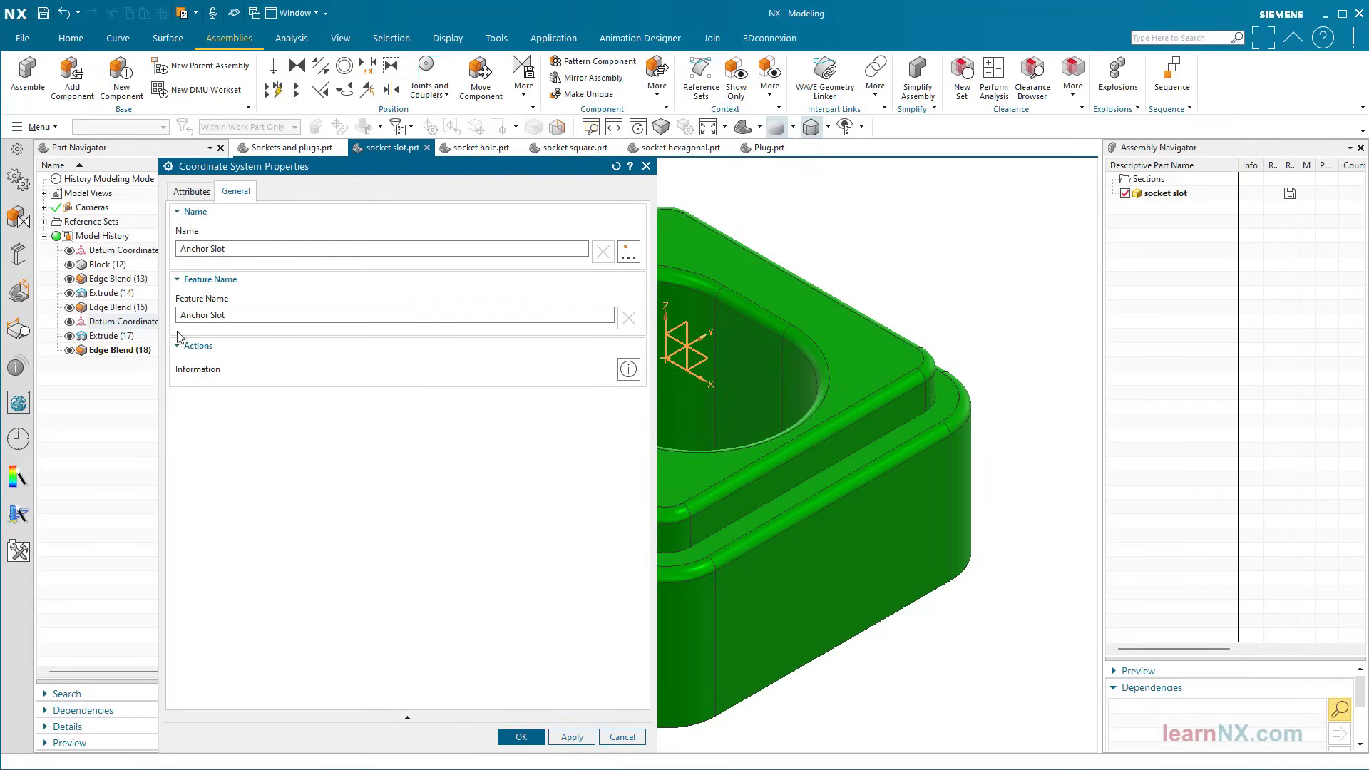
pyautogui.click(522, 737)
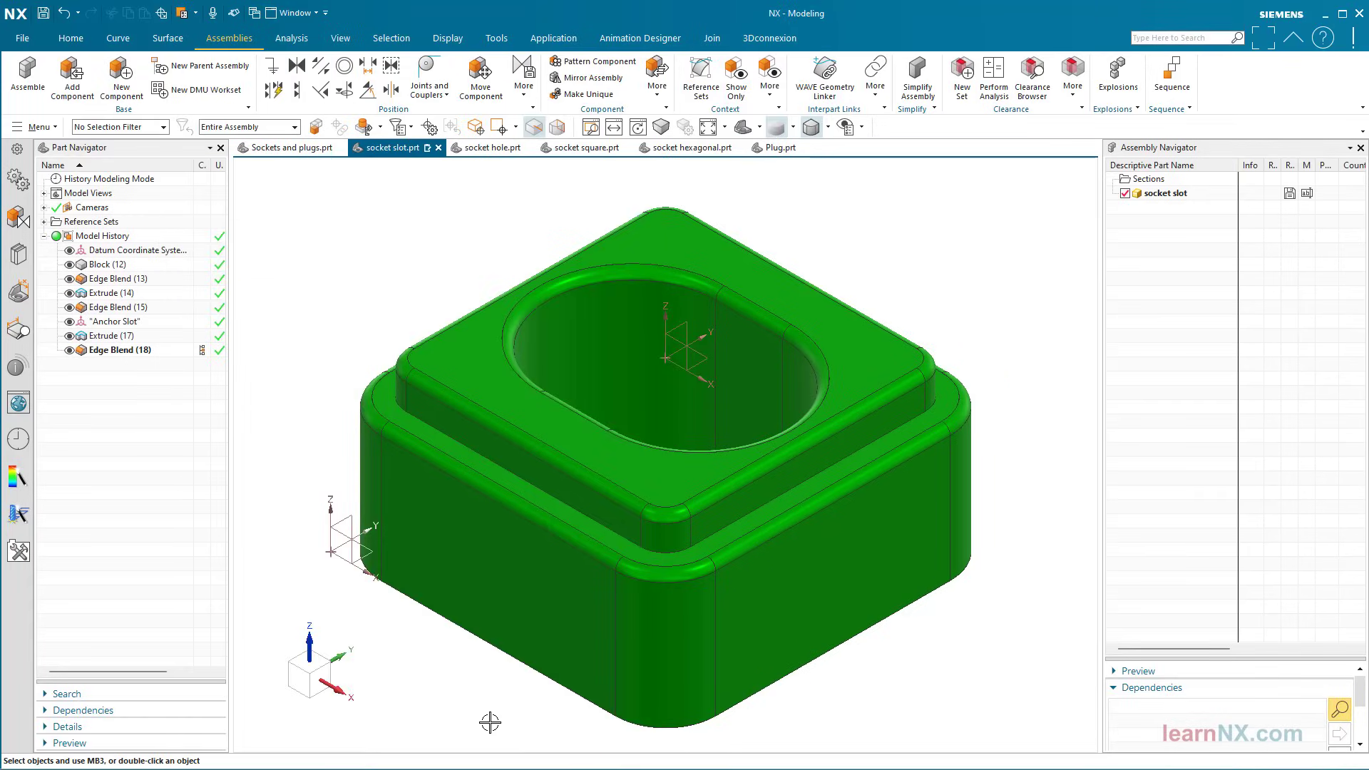
pyautogui.click(875, 79)
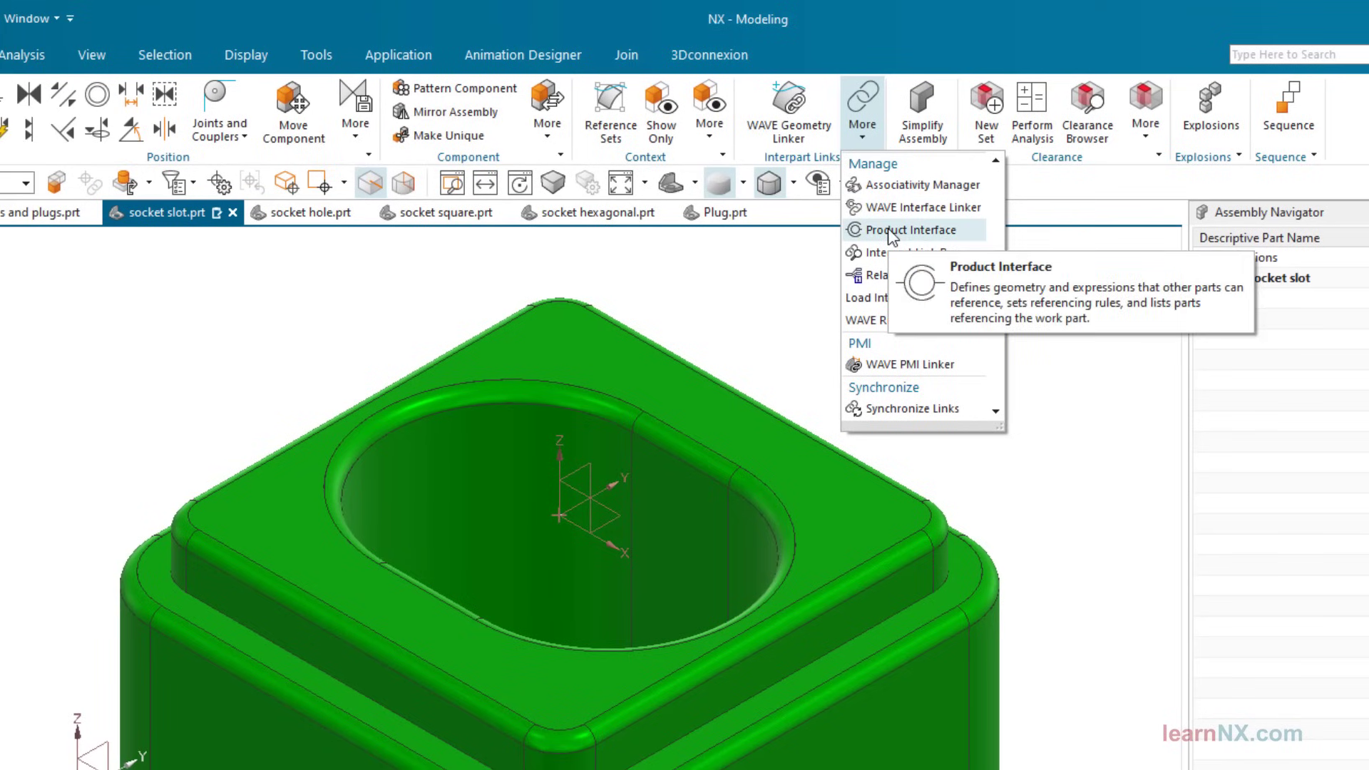
# Publish the Anchor Slot datum as an output Product Interface object
pyautogui.click(889, 231)
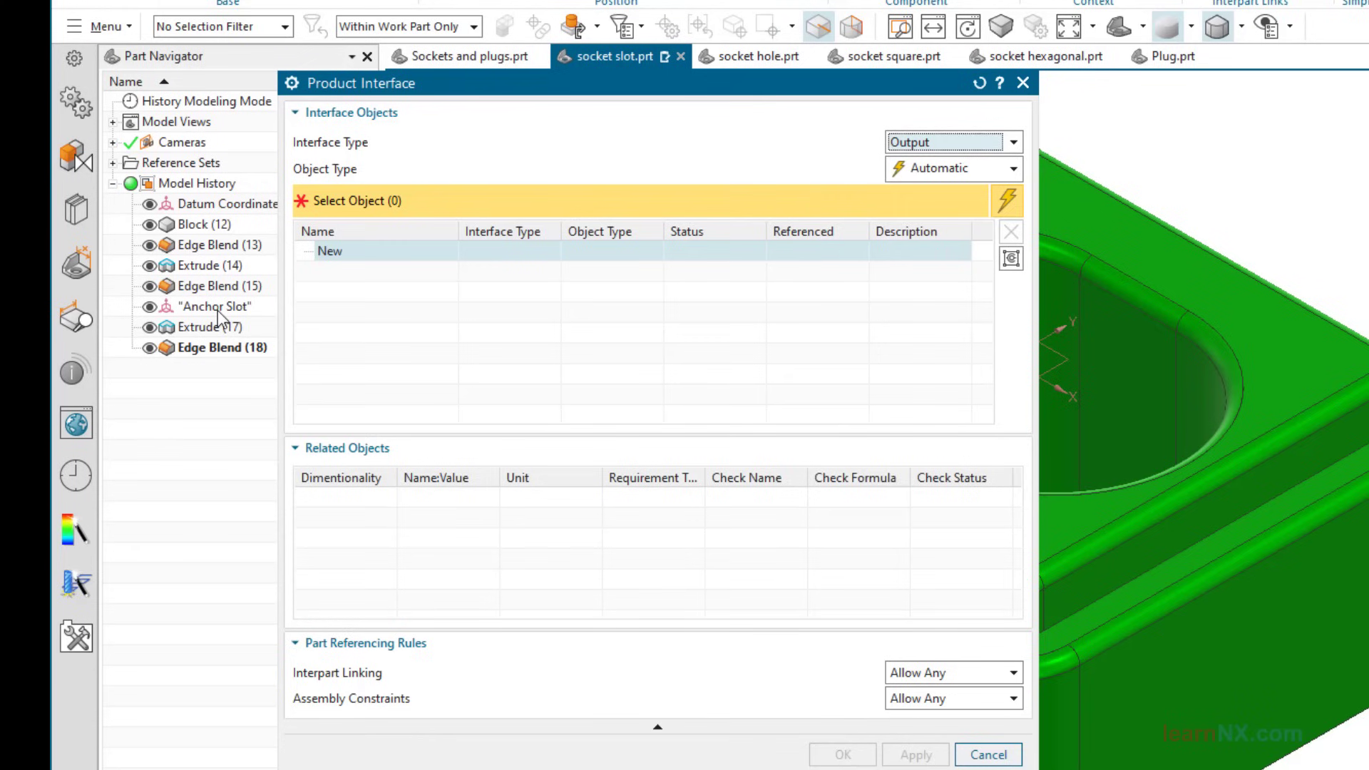
pyautogui.click(219, 312)
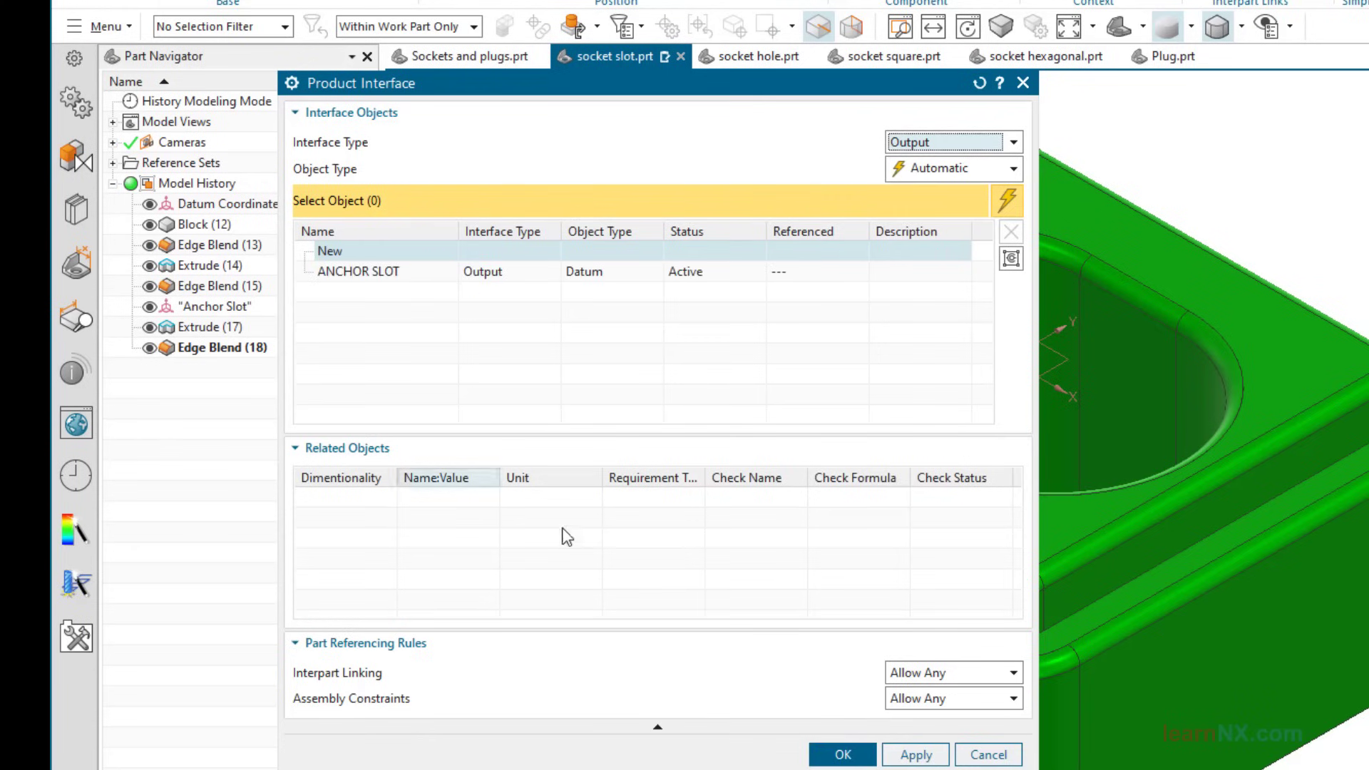
pyautogui.click(829, 760)
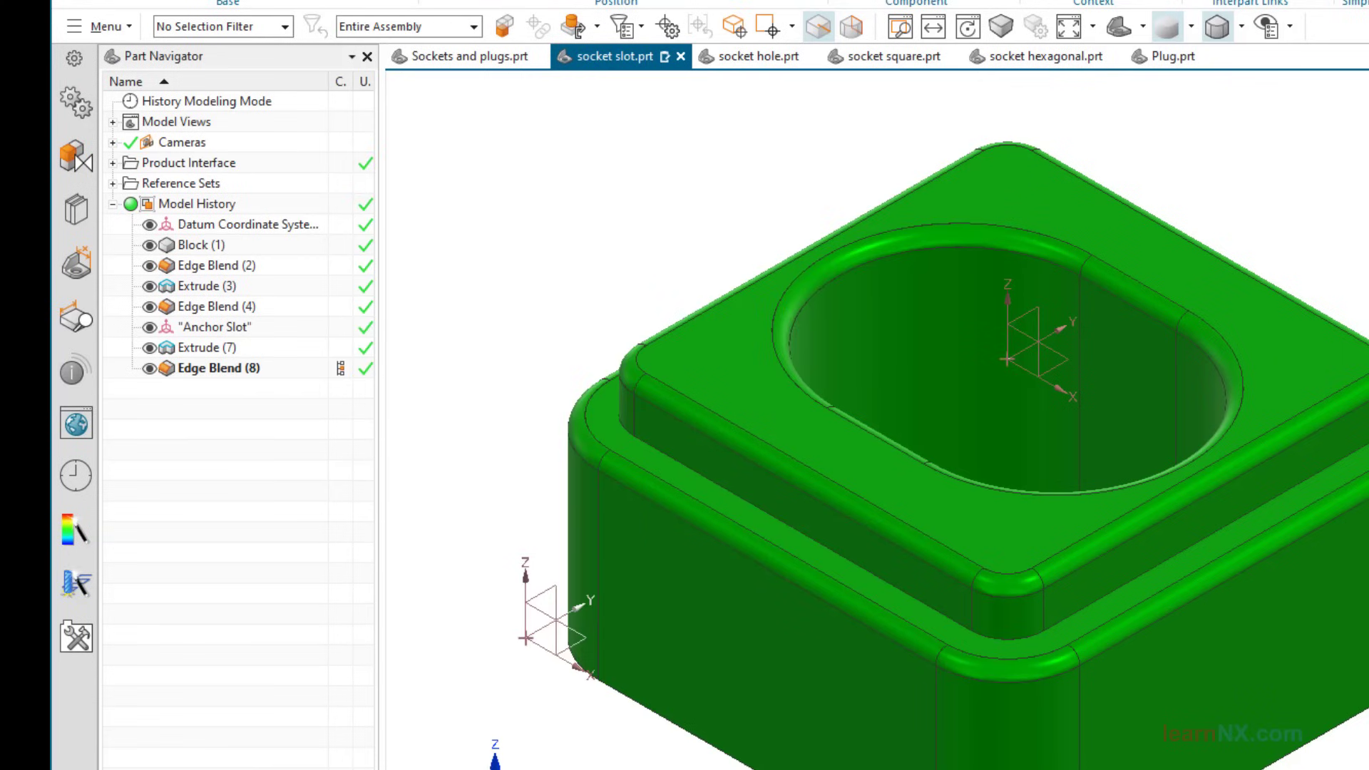
# Step through the socket hole, socket square and socket hexagonal tabs to Plug.prt
pyautogui.click(750, 54)
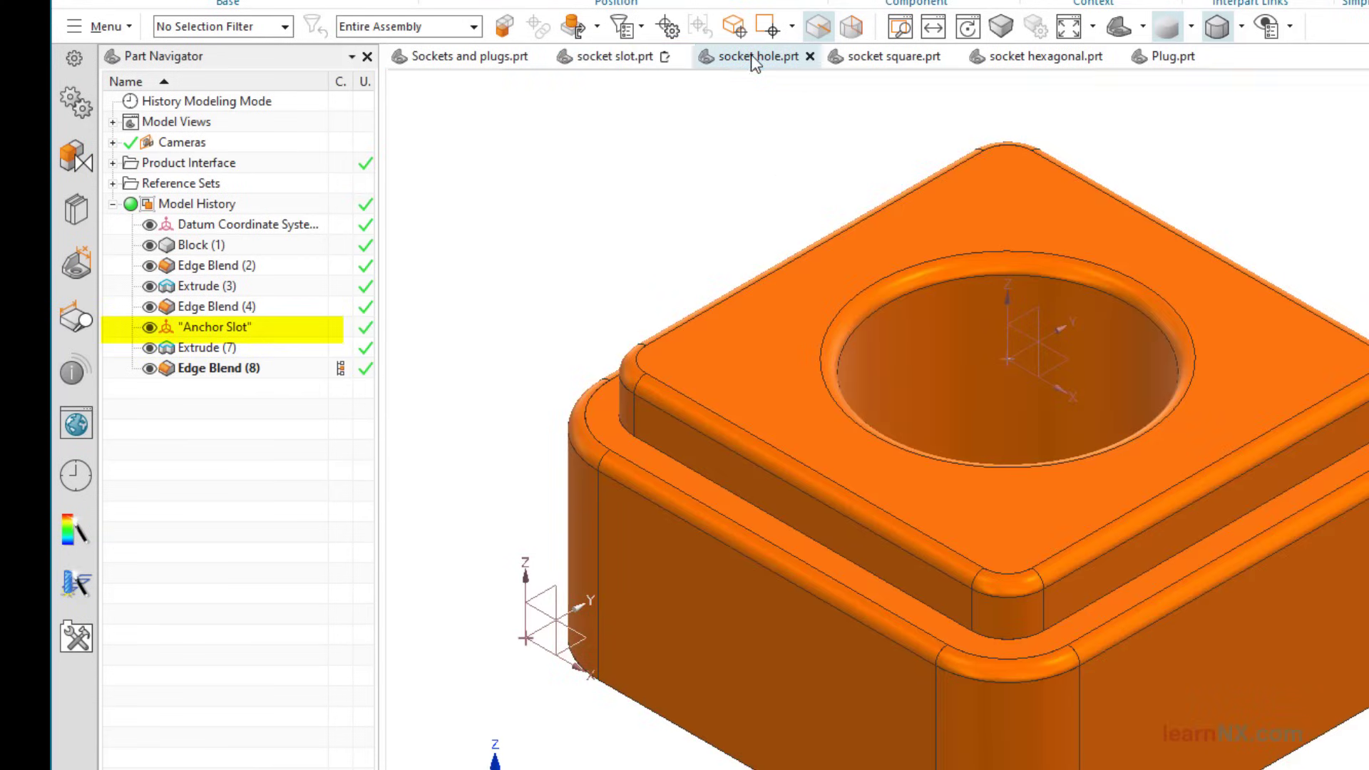
pyautogui.click(865, 57)
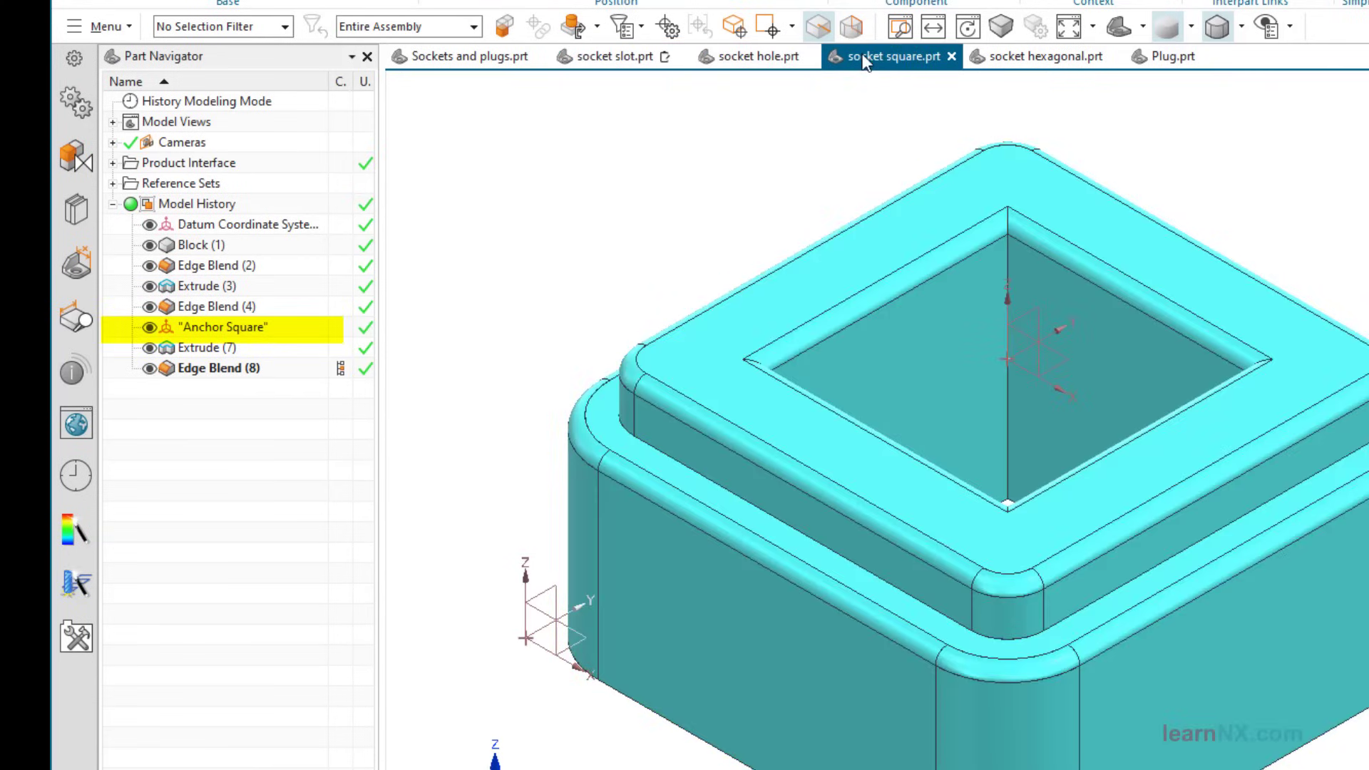
pyautogui.click(1019, 57)
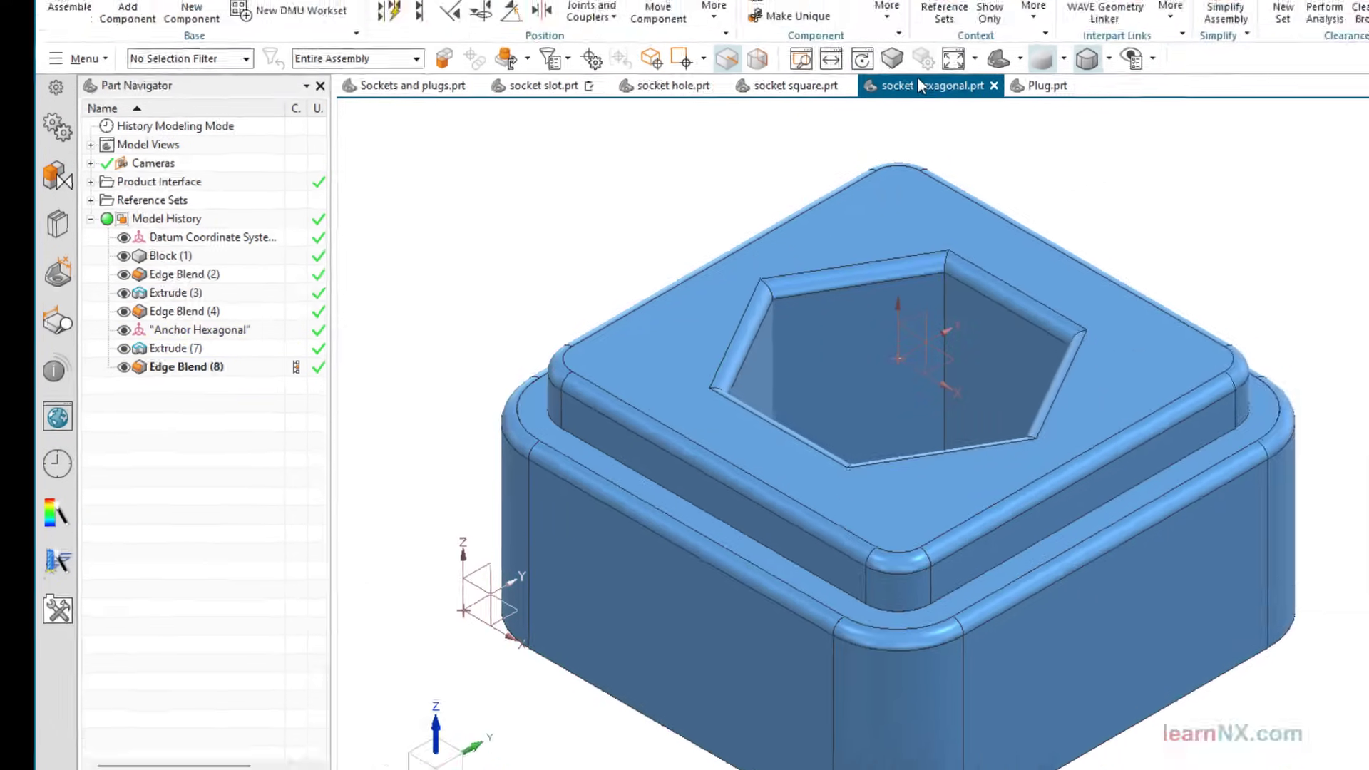
pyautogui.click(1040, 88)
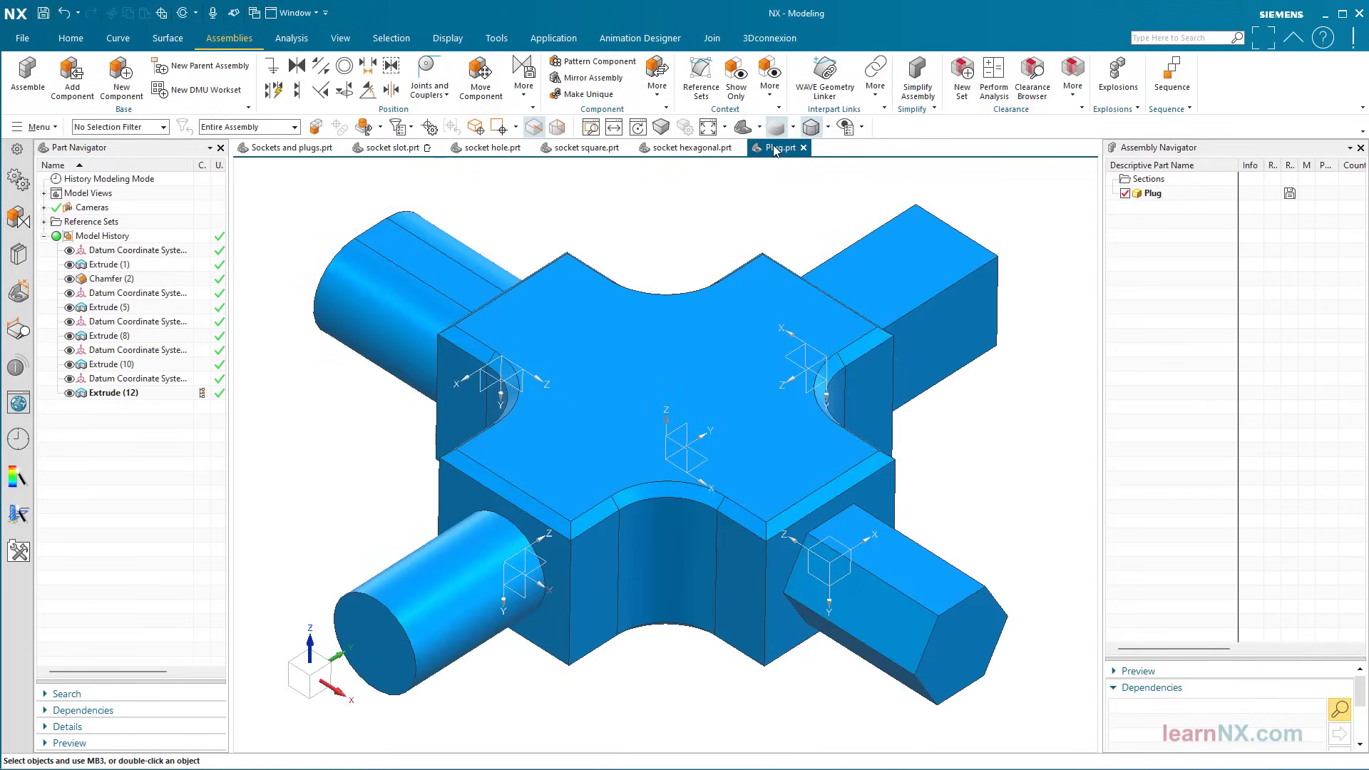
# Rename the datum CSYS at the Plug's hexagonal end to Anchor Hexagon
pyautogui.click(127, 294)
pyautogui.rightClick(127, 297)
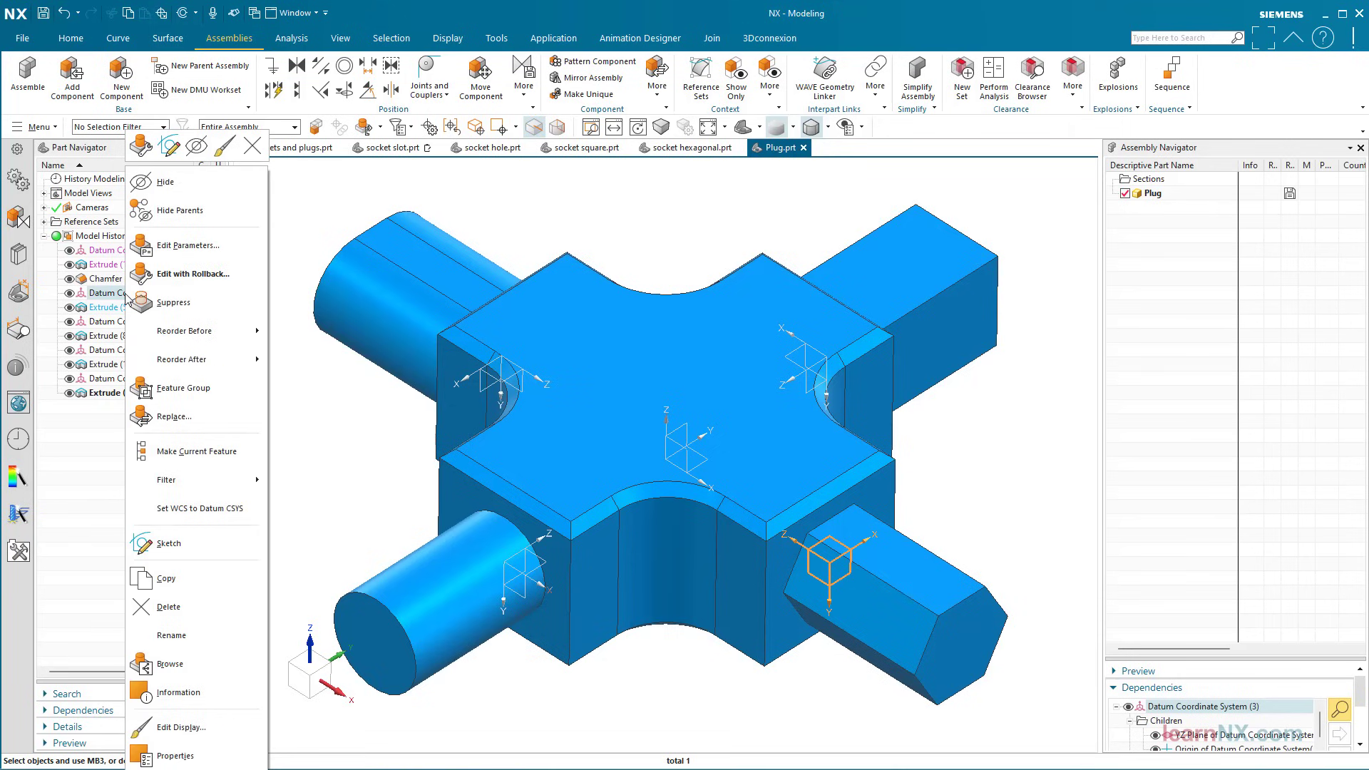
pyautogui.click(175, 756)
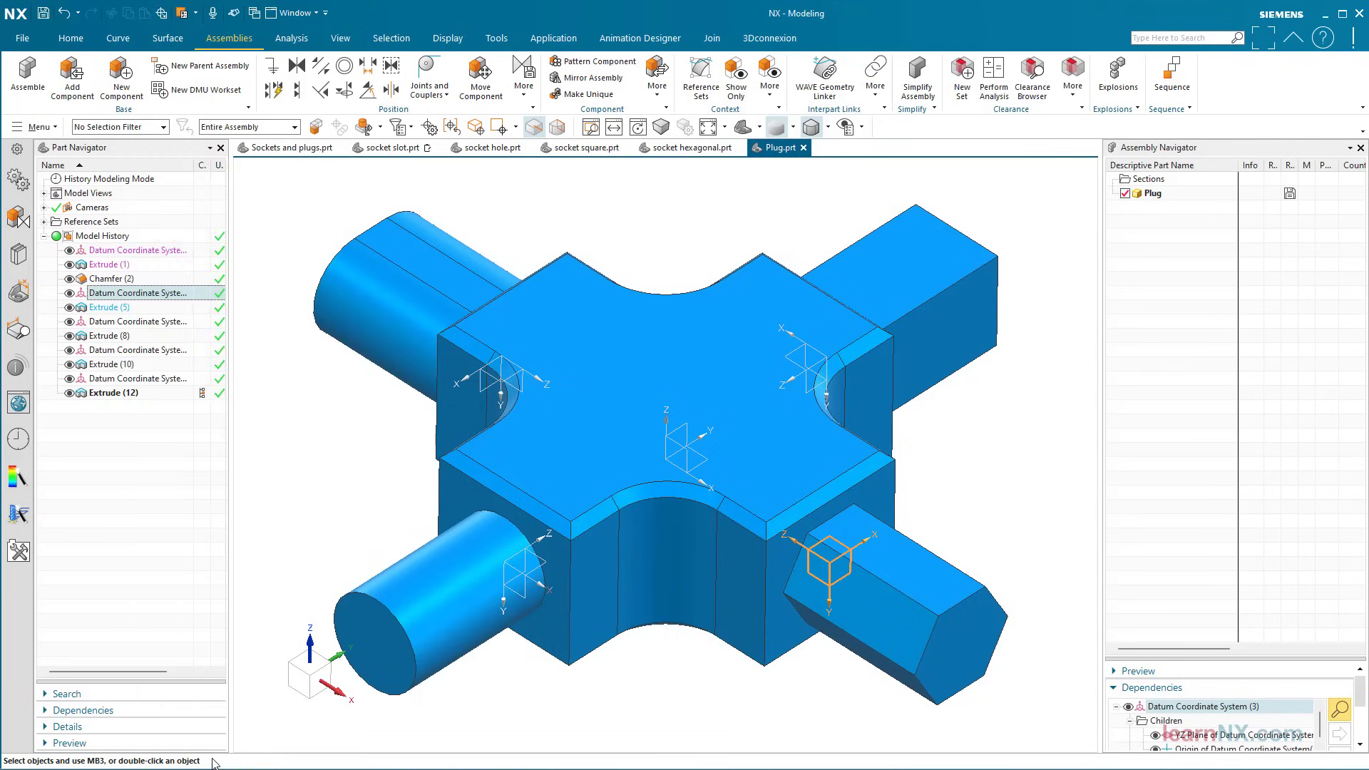
pyautogui.write('Anchor Hexagon')
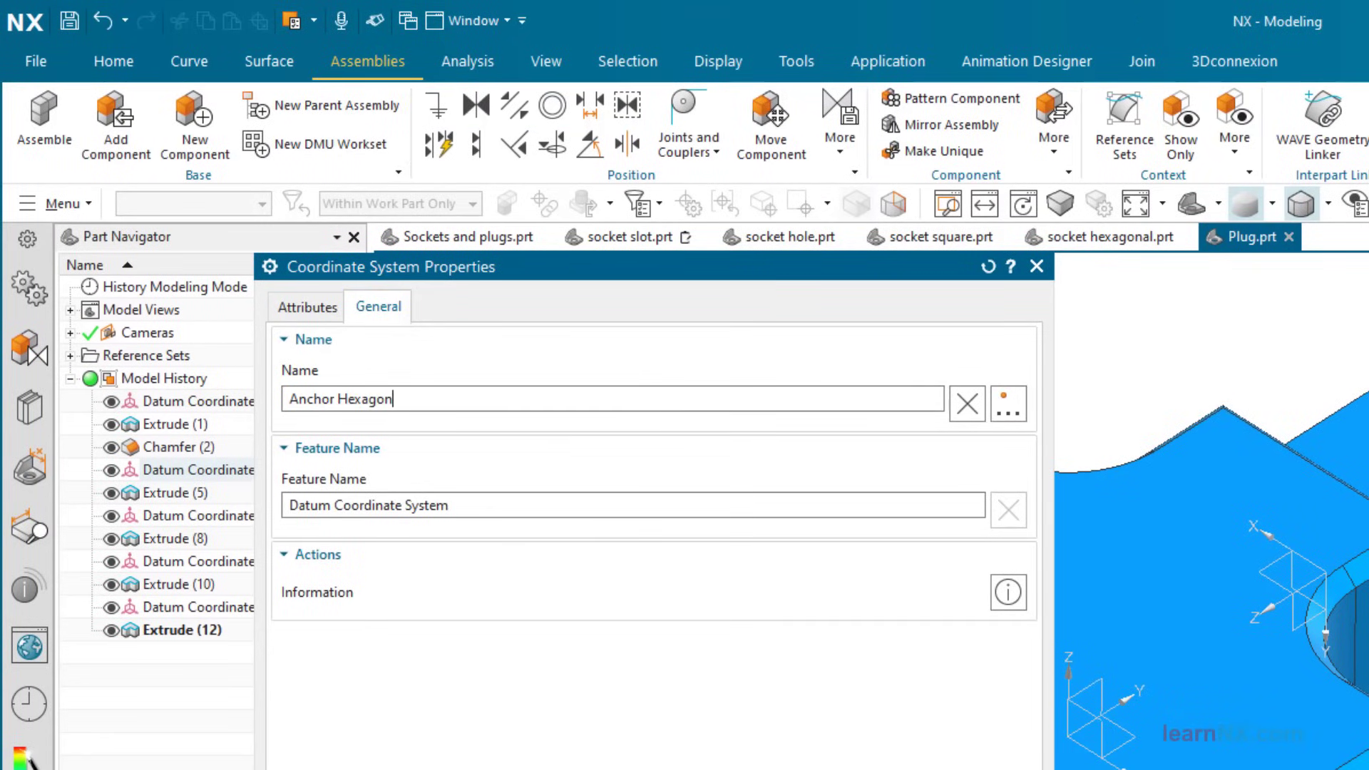
pyautogui.moveTo(285, 393); pyautogui.dragTo(218, 401)
pyautogui.hotkey('ctrl', 'c')
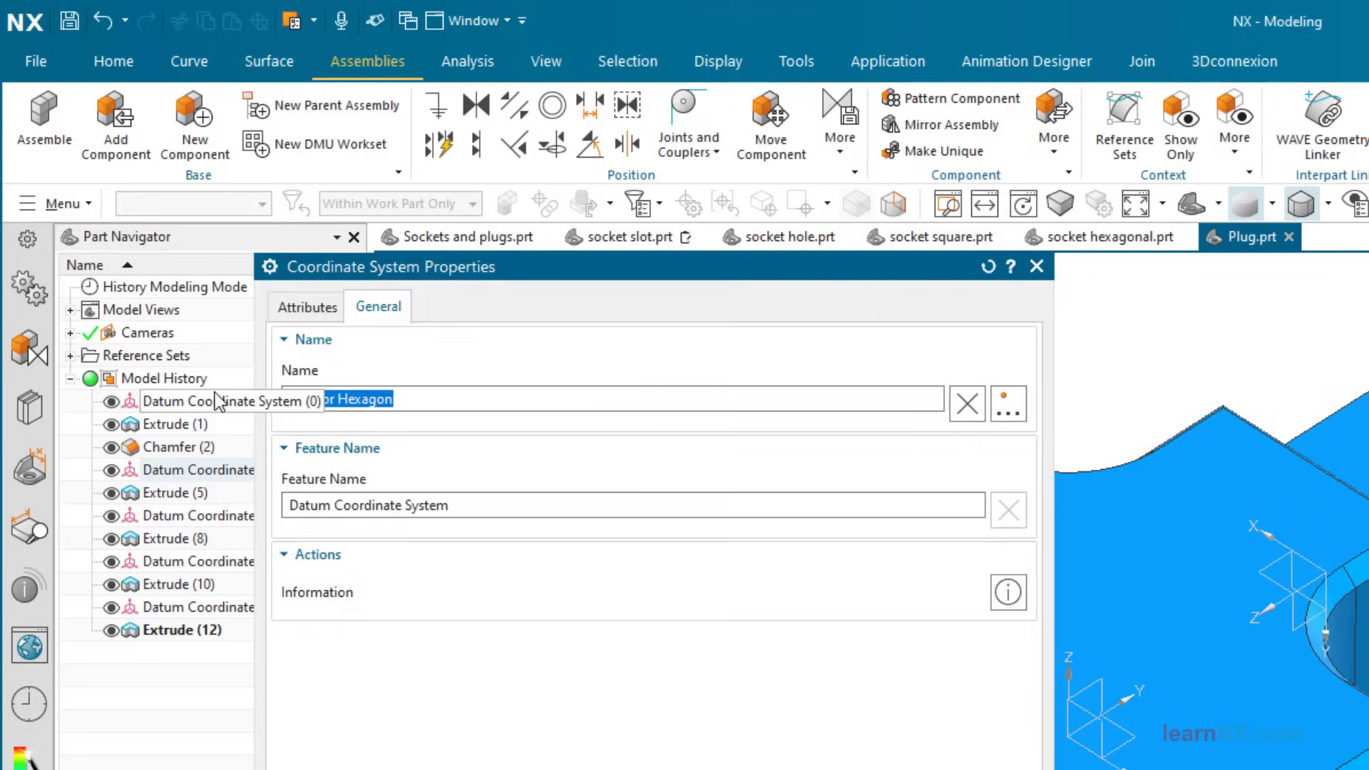
pyautogui.moveTo(498, 512); pyautogui.dragTo(210, 489)
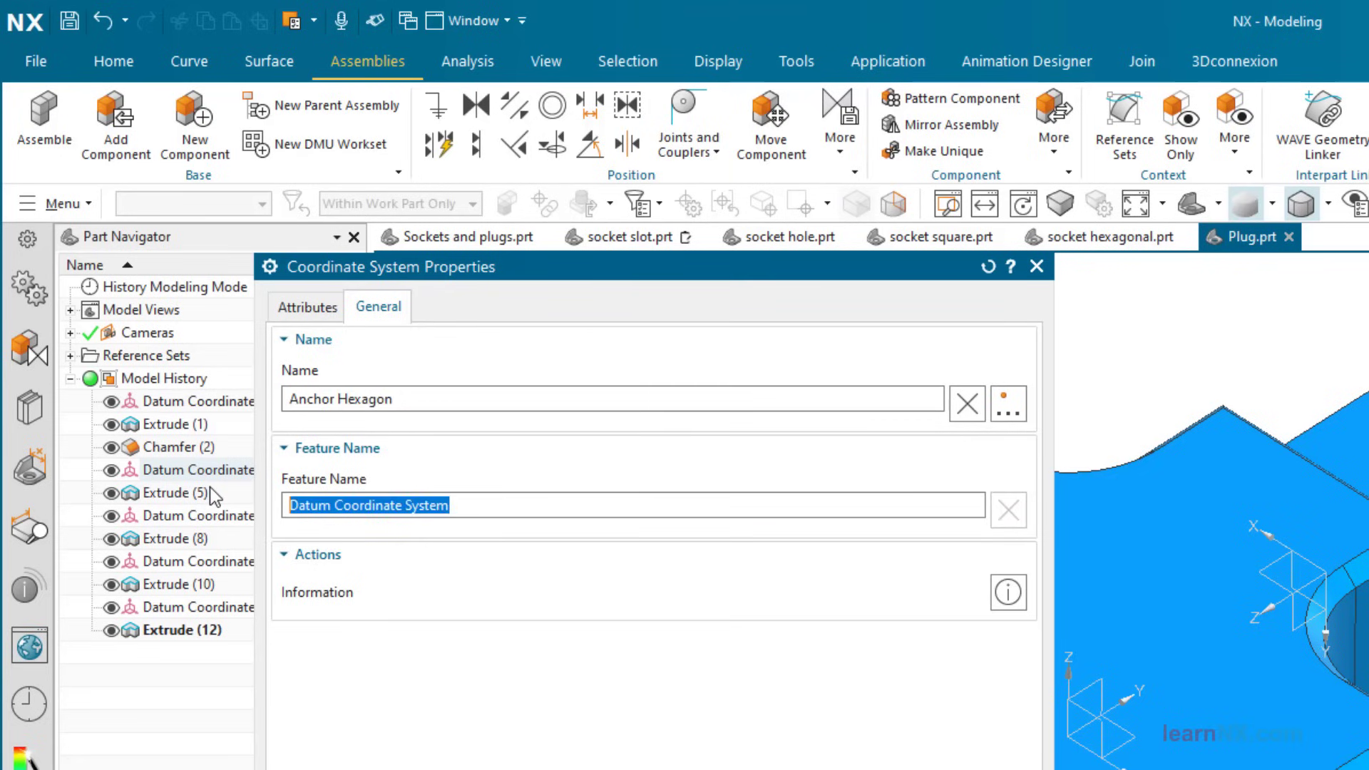
pyautogui.hotkey('ctrl', 'v')
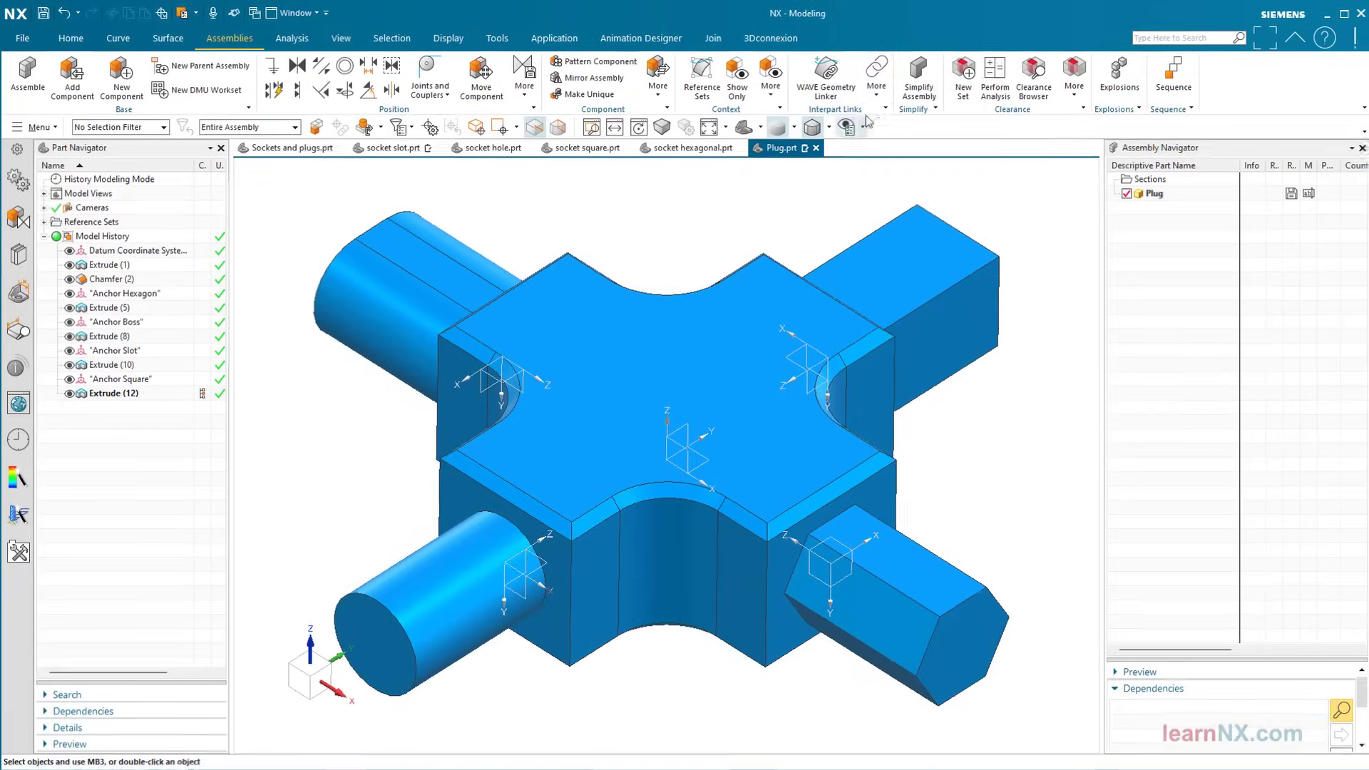
# Select ANCHOR HEXAGON and the other anchor datums as Product Interface outputs, then apply and confirm
pyautogui.click(875, 100)
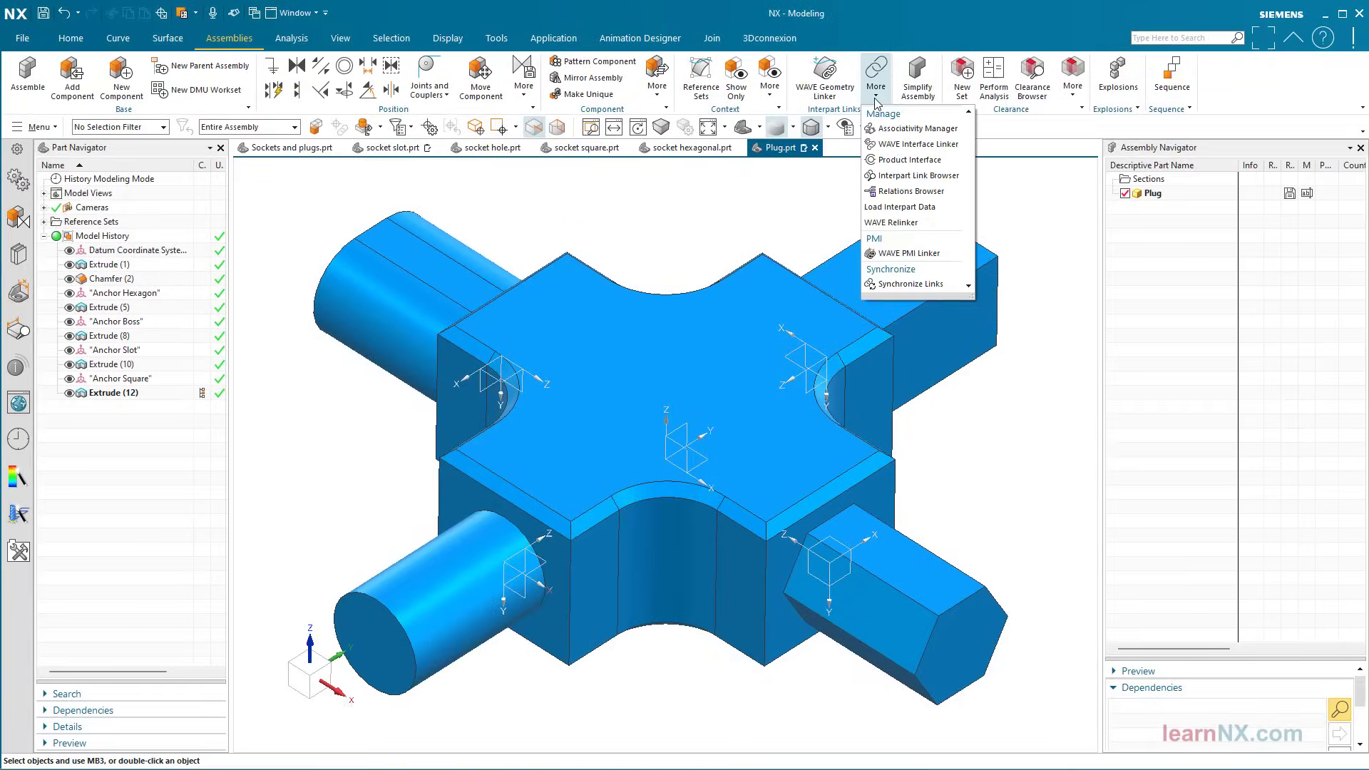
pyautogui.click(913, 161)
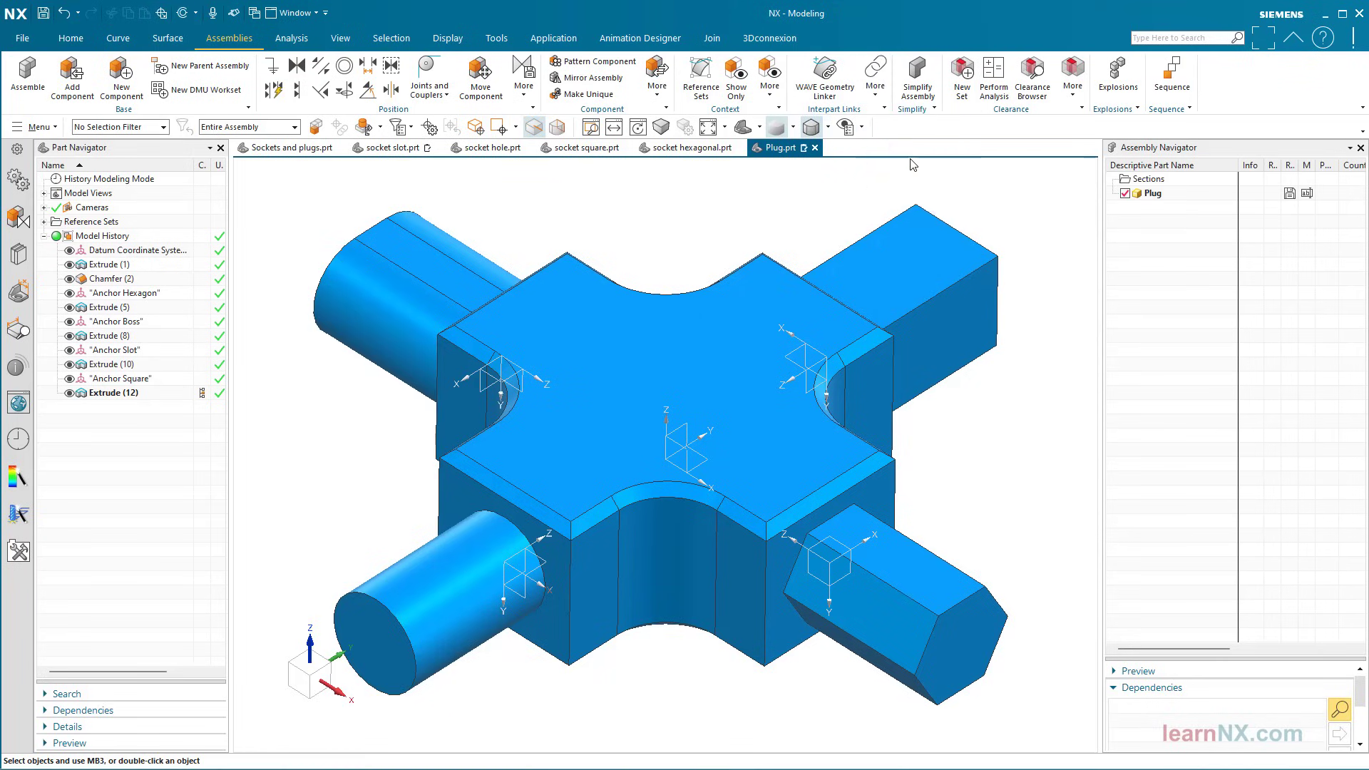
pyautogui.click(108, 293)
pyautogui.click(114, 350)
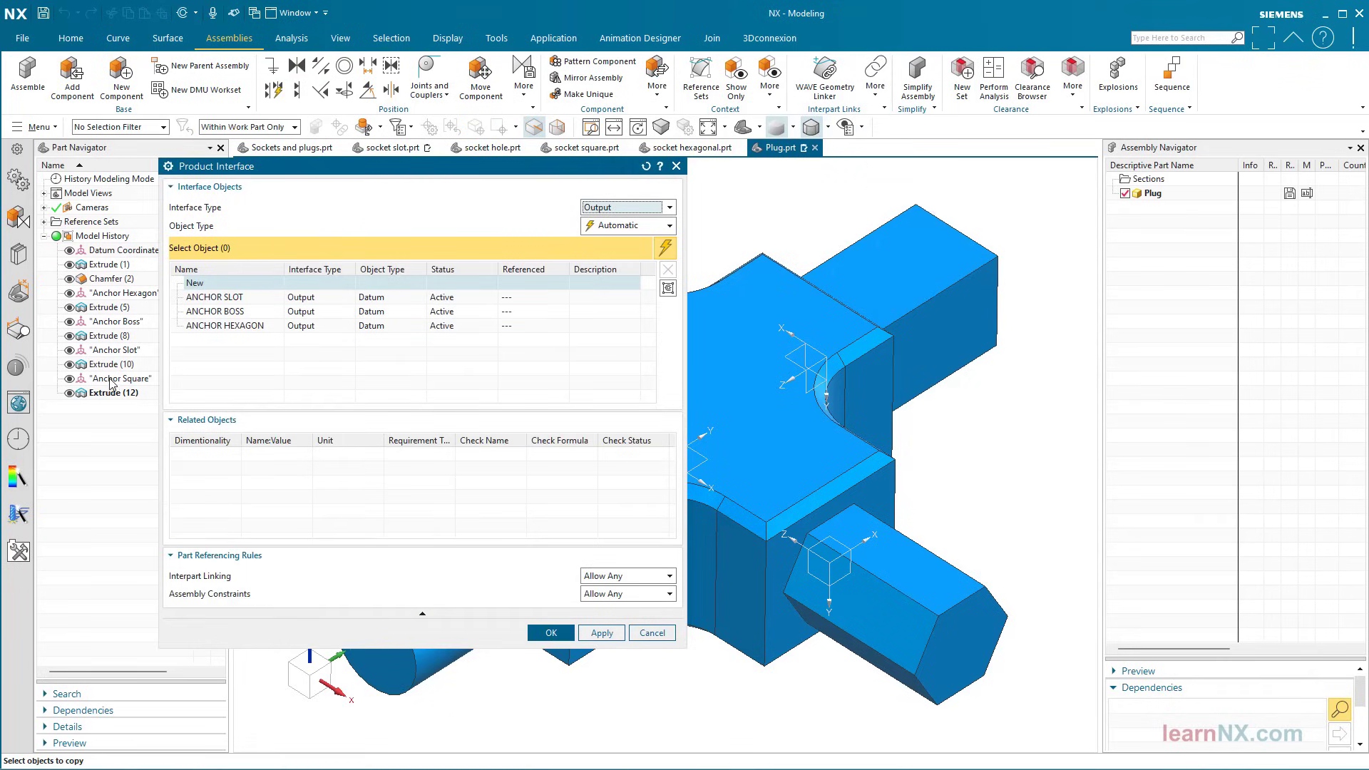
pyautogui.click(111, 381)
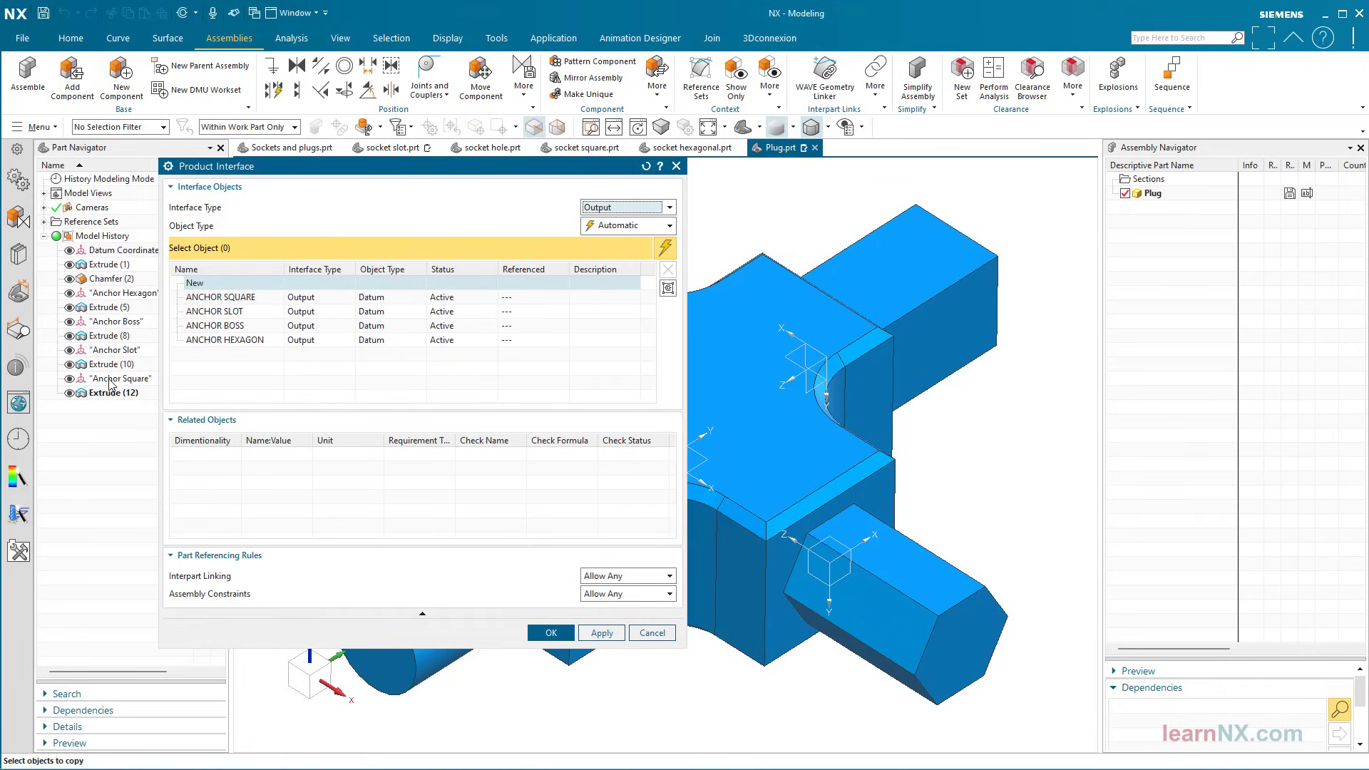
pyautogui.click(603, 634)
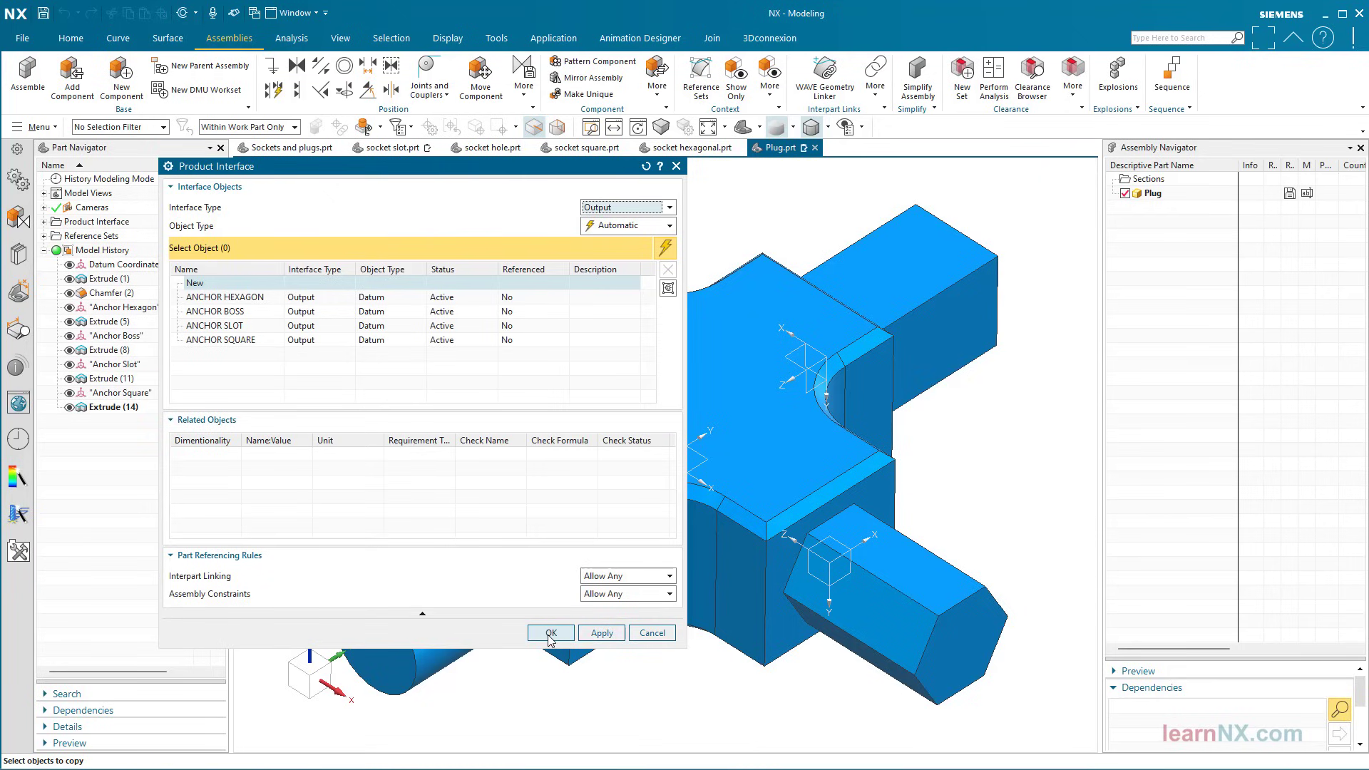
pyautogui.click(551, 634)
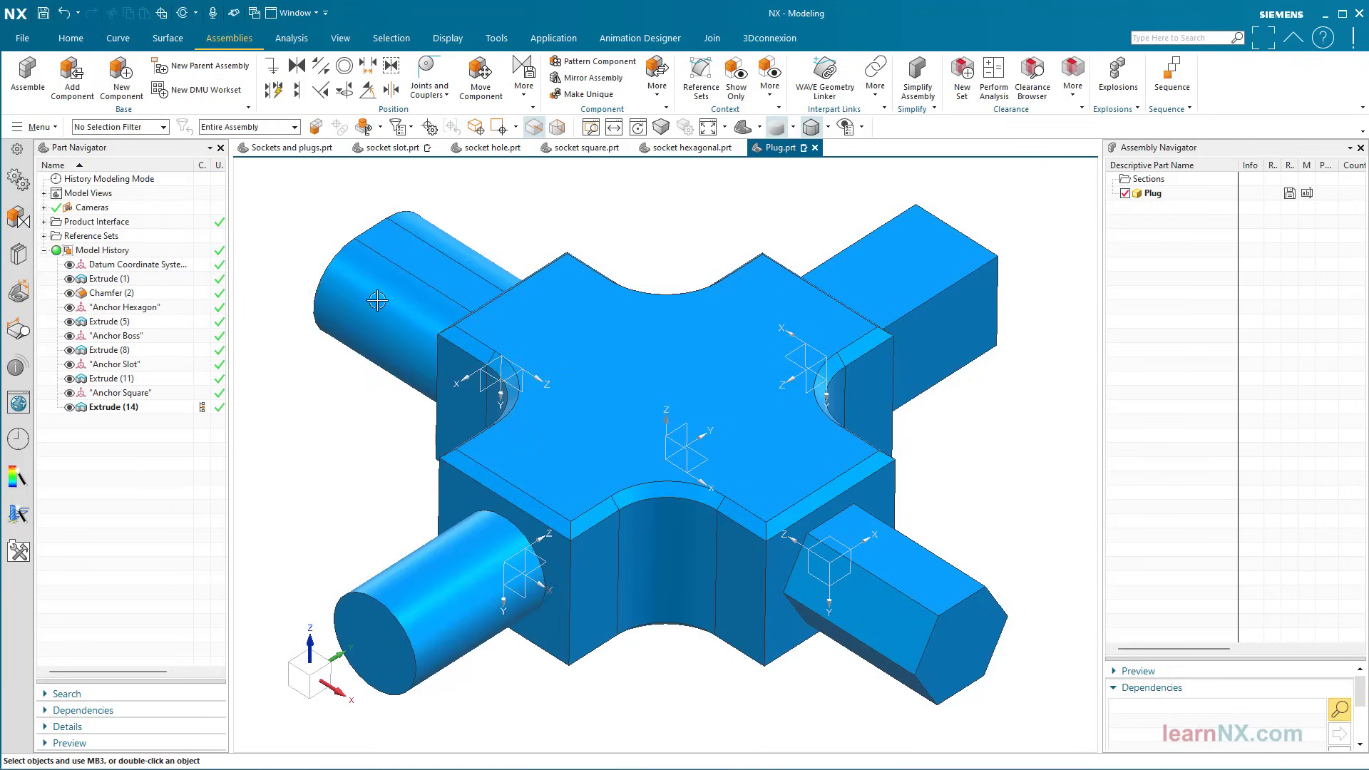
# In Sockets and plugs.prt, snap socket hexagonal.prt onto a datum CSYS by ANCHOR HEXAGONAL, without a fix constraint
pyautogui.click(299, 151)
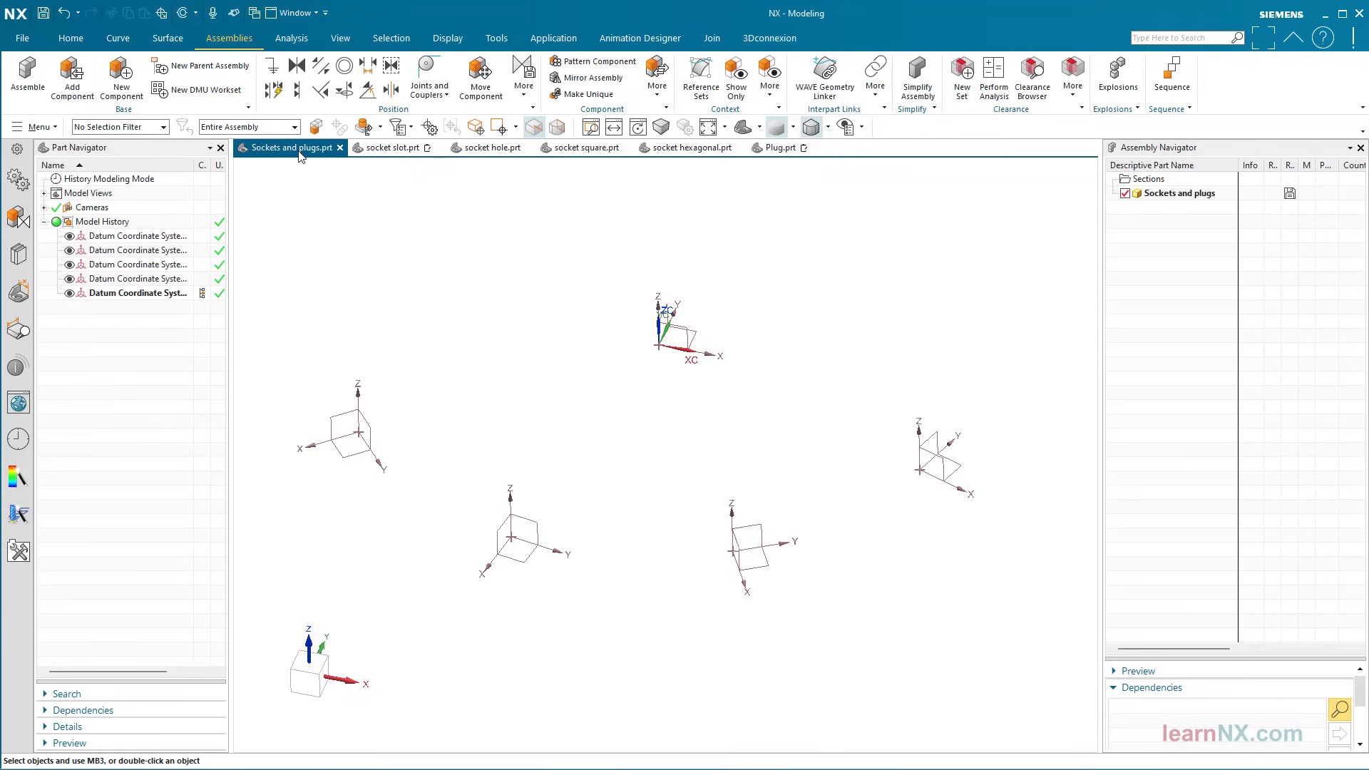
pyautogui.click(70, 78)
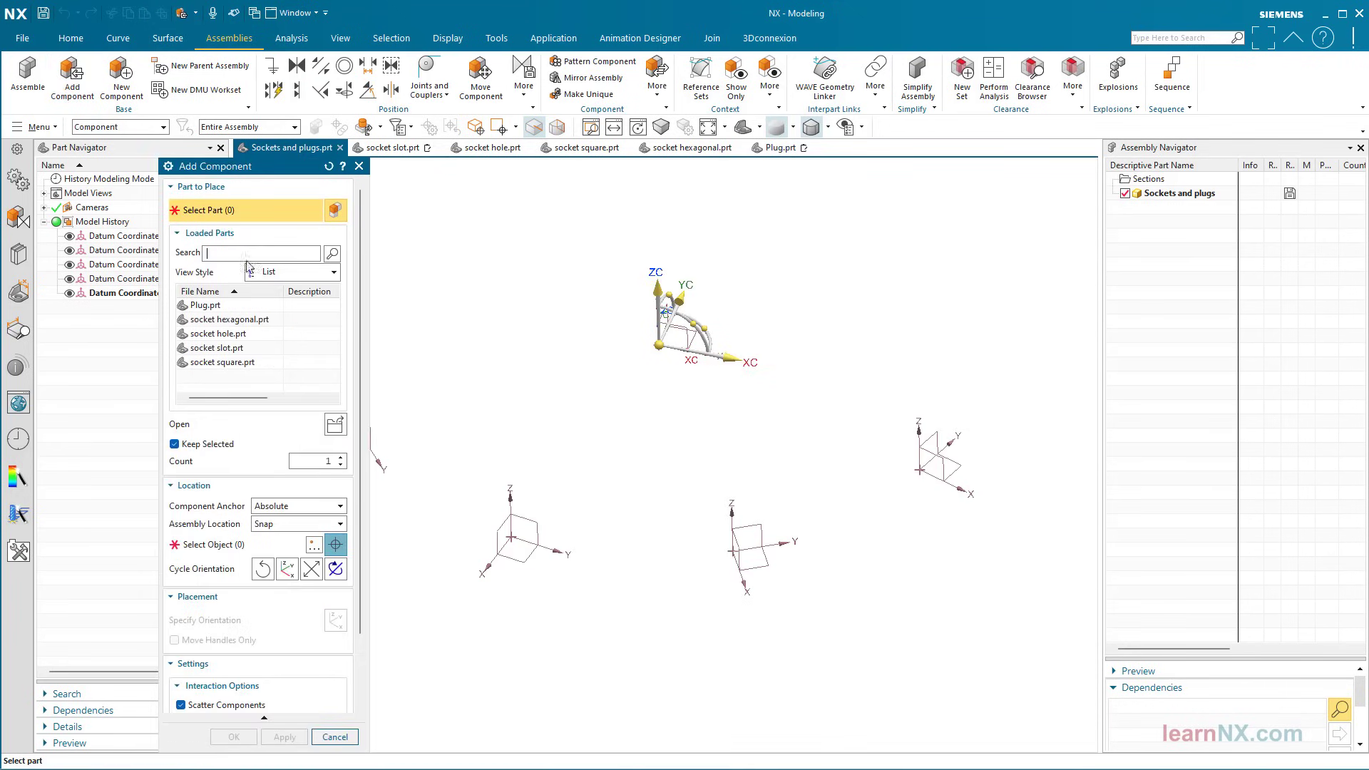
pyautogui.click(248, 321)
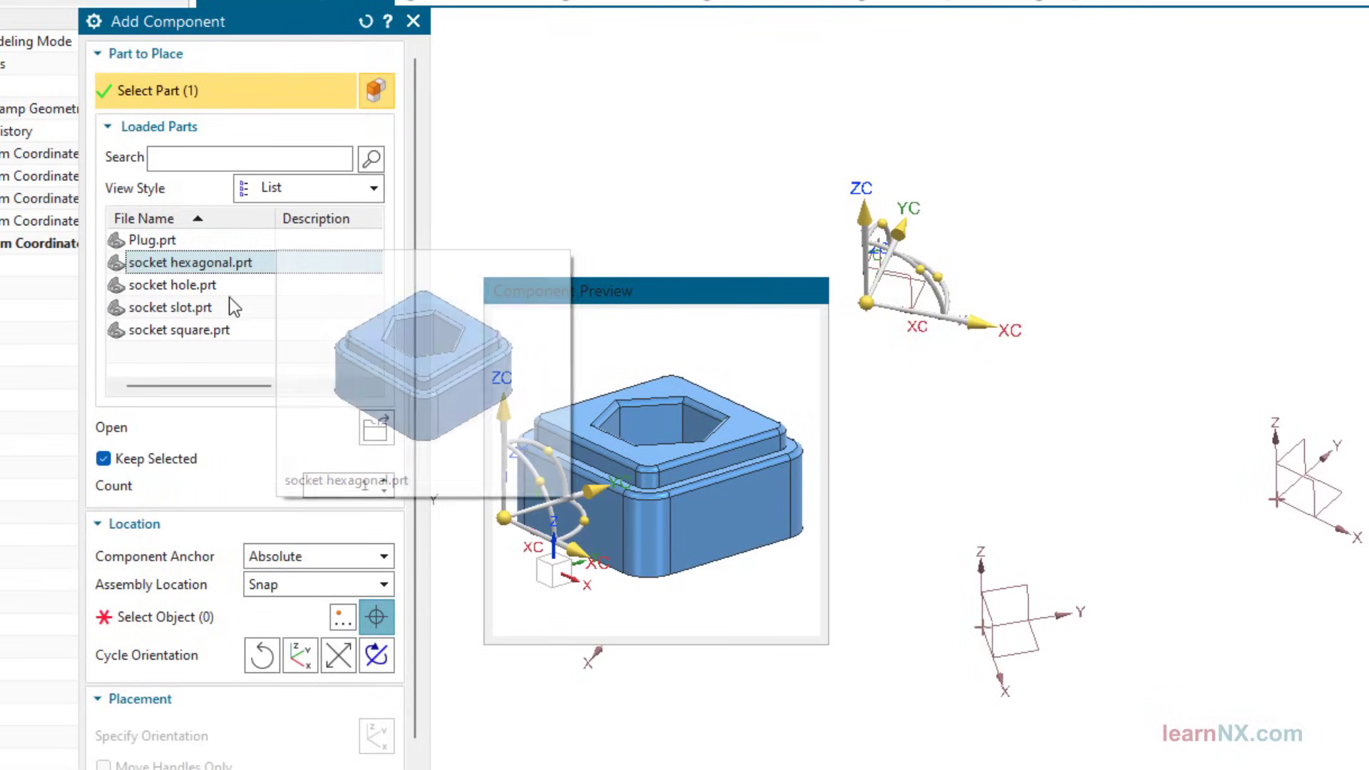
pyautogui.click(332, 561)
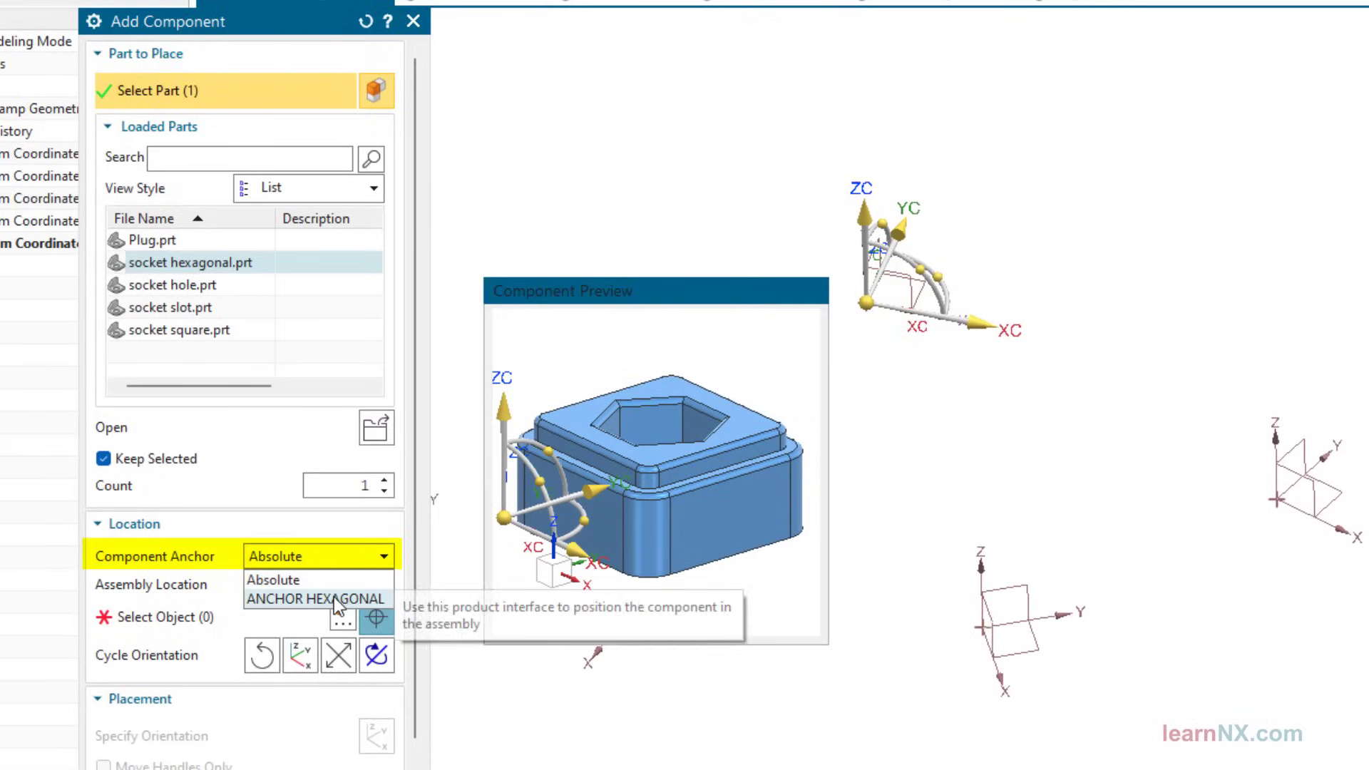
pyautogui.click(334, 598)
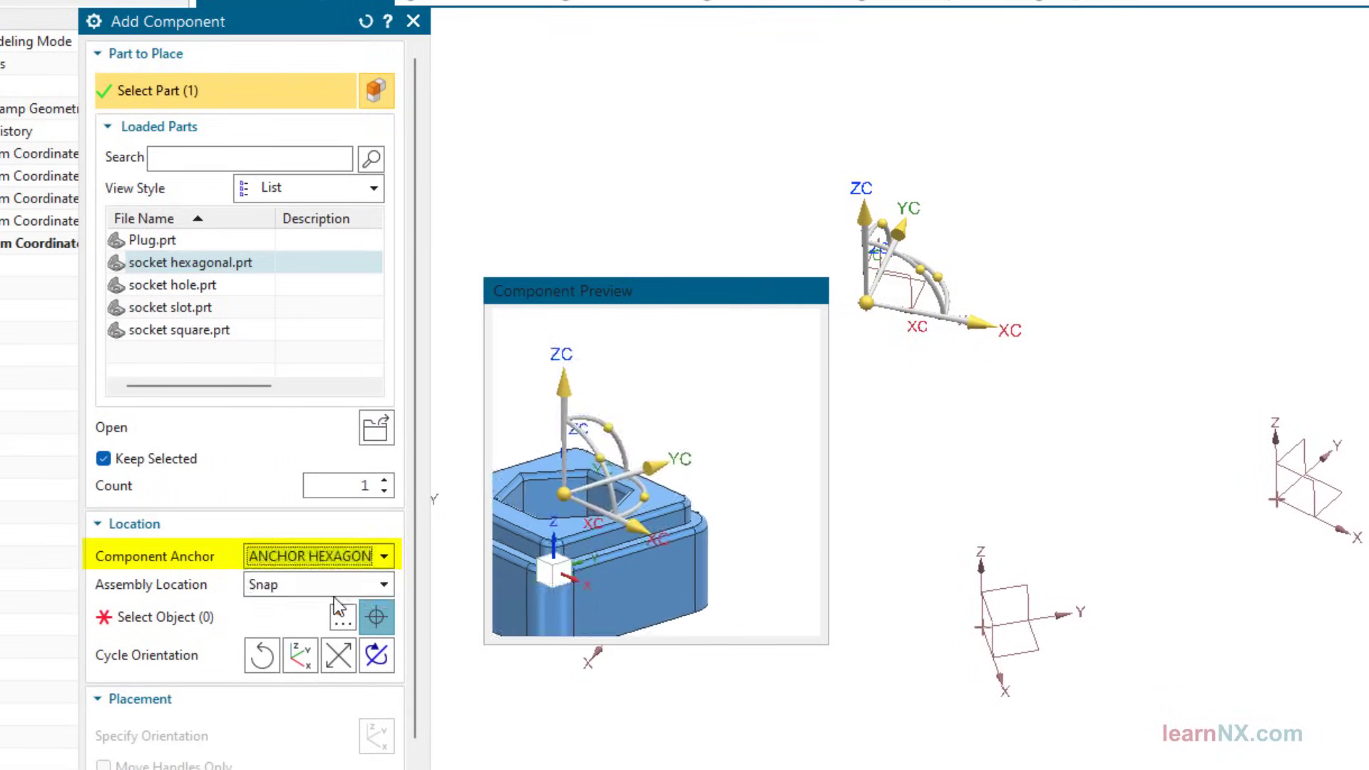
pyautogui.click(255, 615)
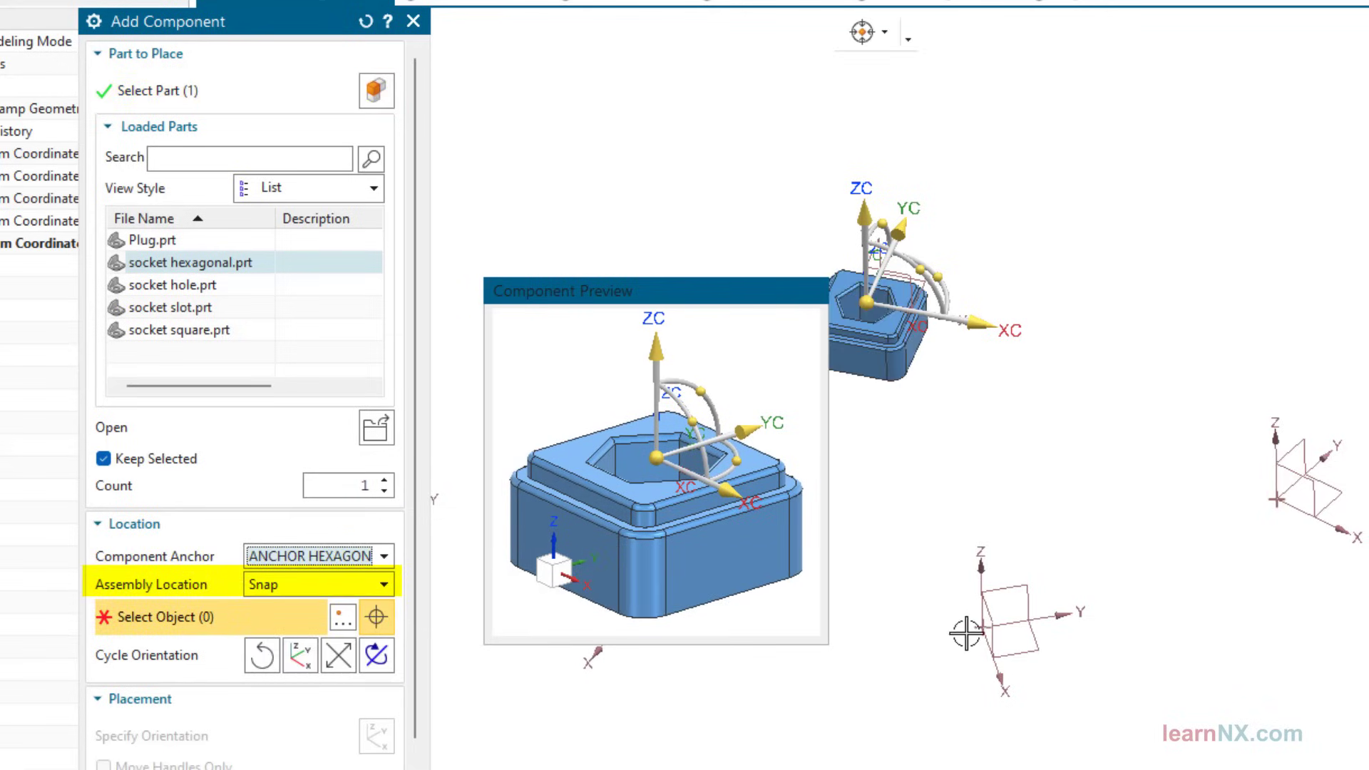
pyautogui.click(1277, 499)
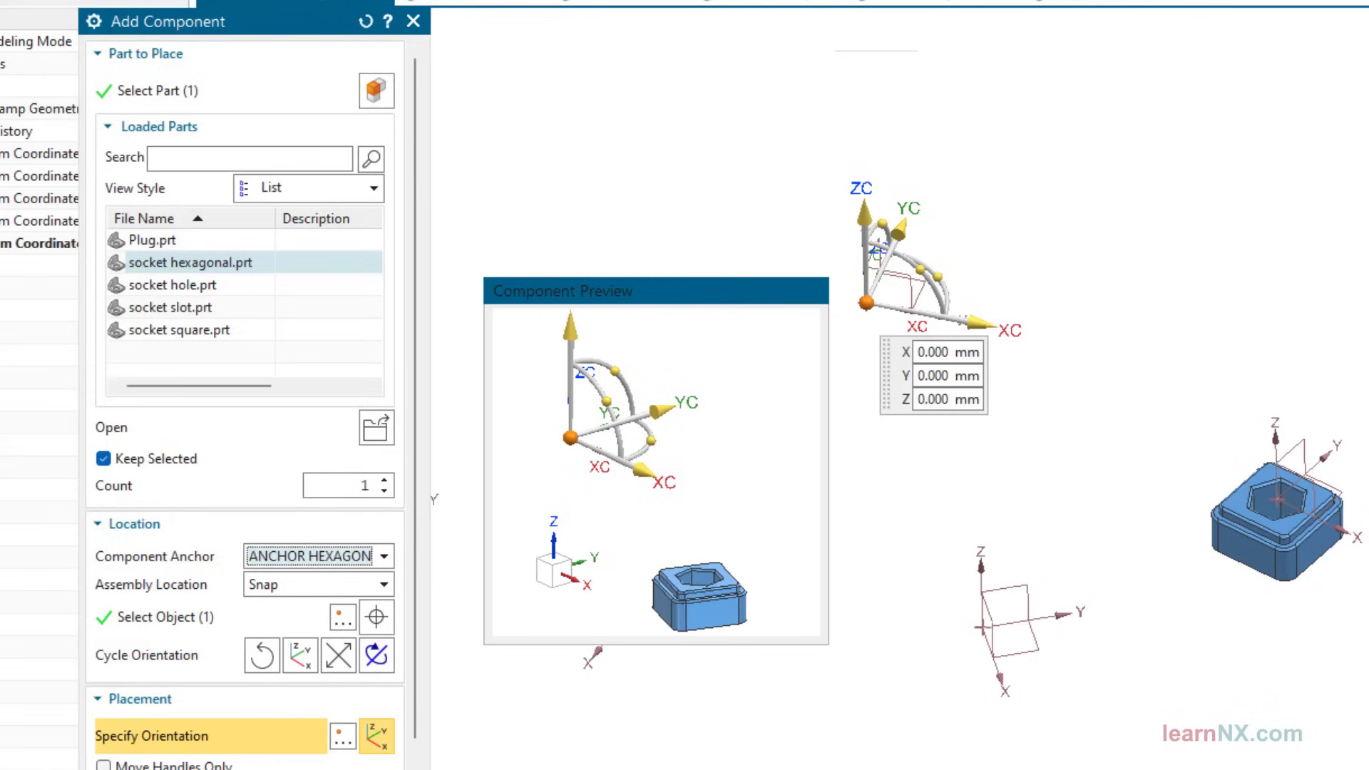
pyautogui.press('Return')
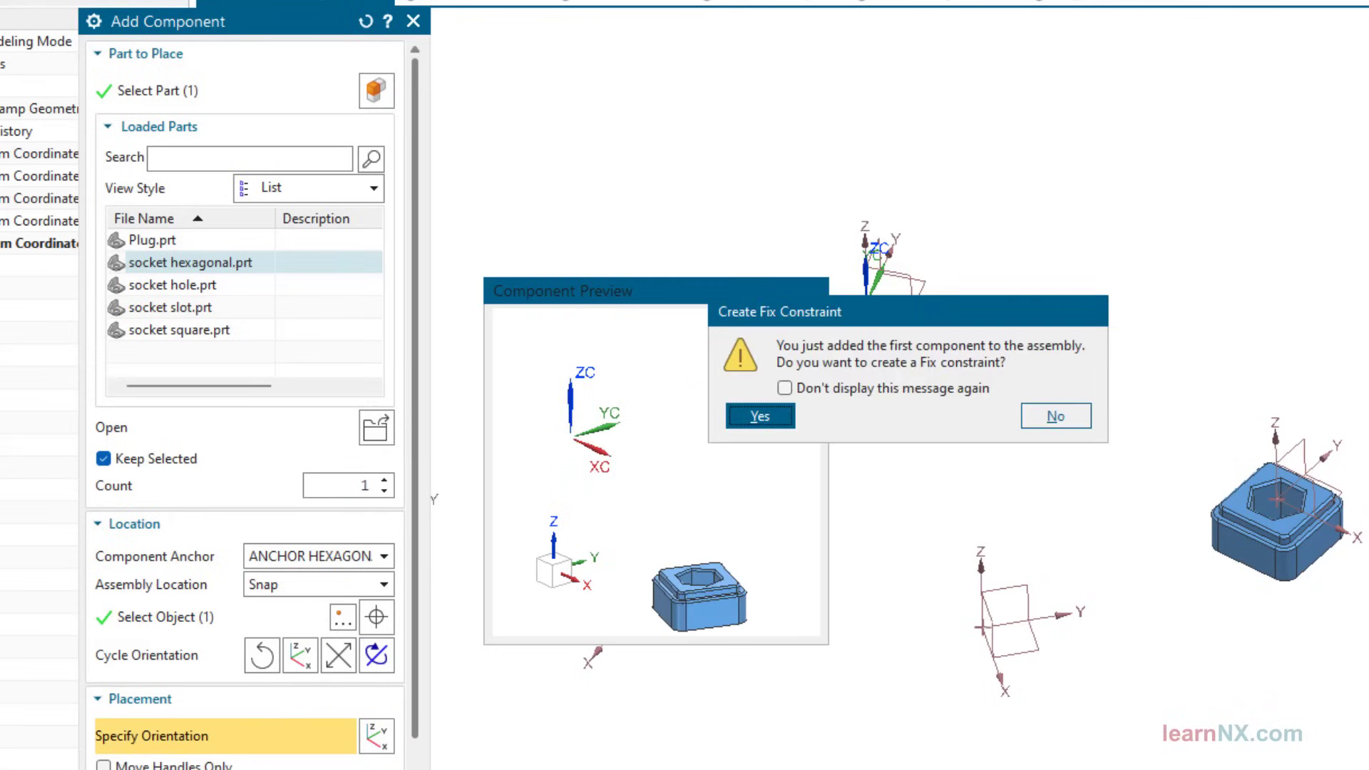
pyautogui.click(1048, 417)
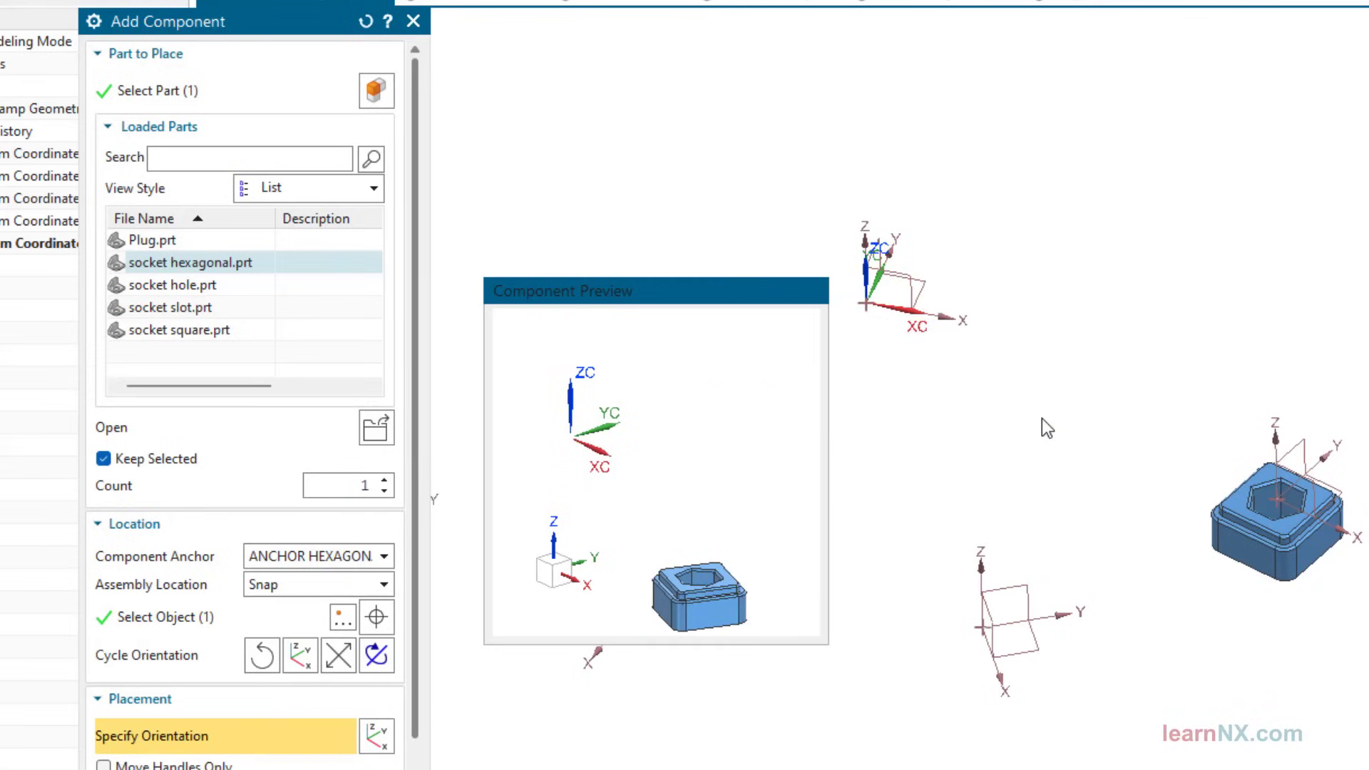
# Add socket hole.prt snapped by ANCHOR HOLE onto the assembly origin, with Keep Selected off
pyautogui.click(214, 287)
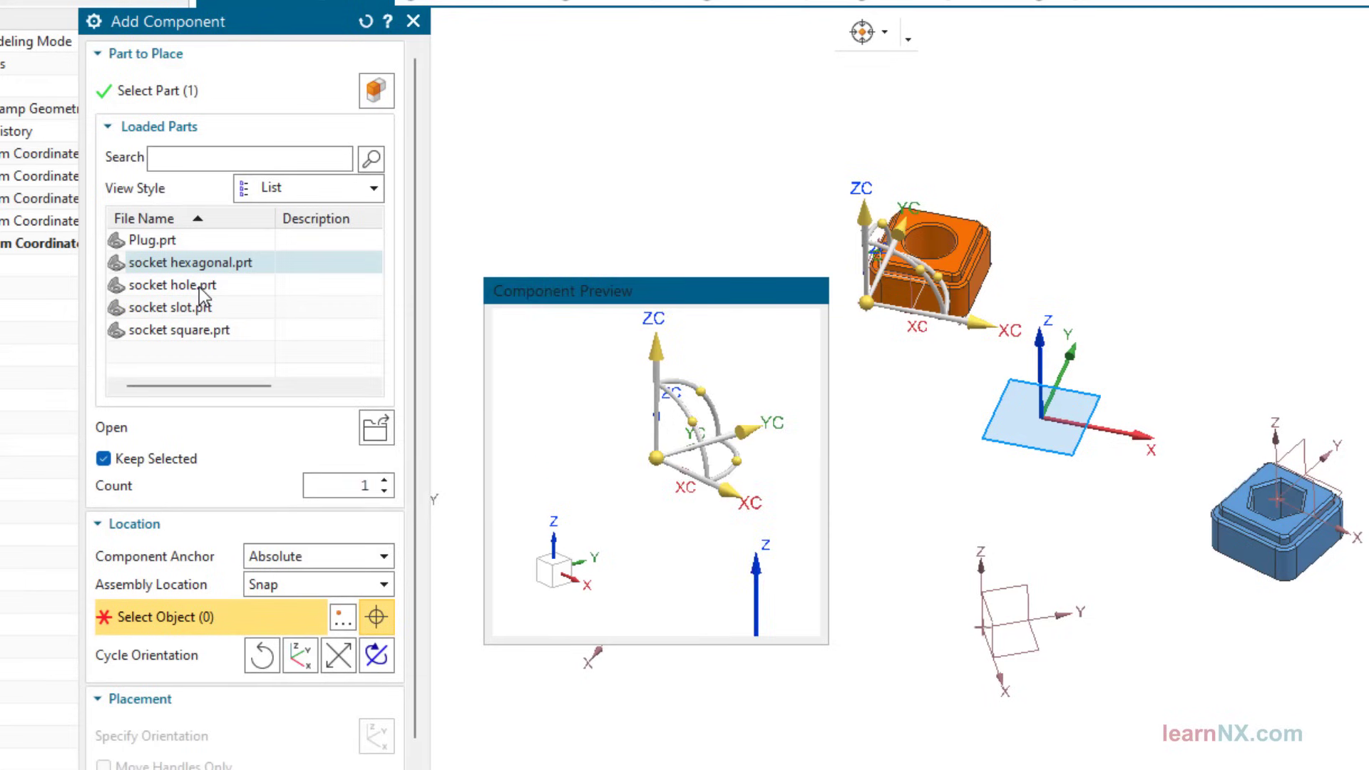
pyautogui.click(113, 460)
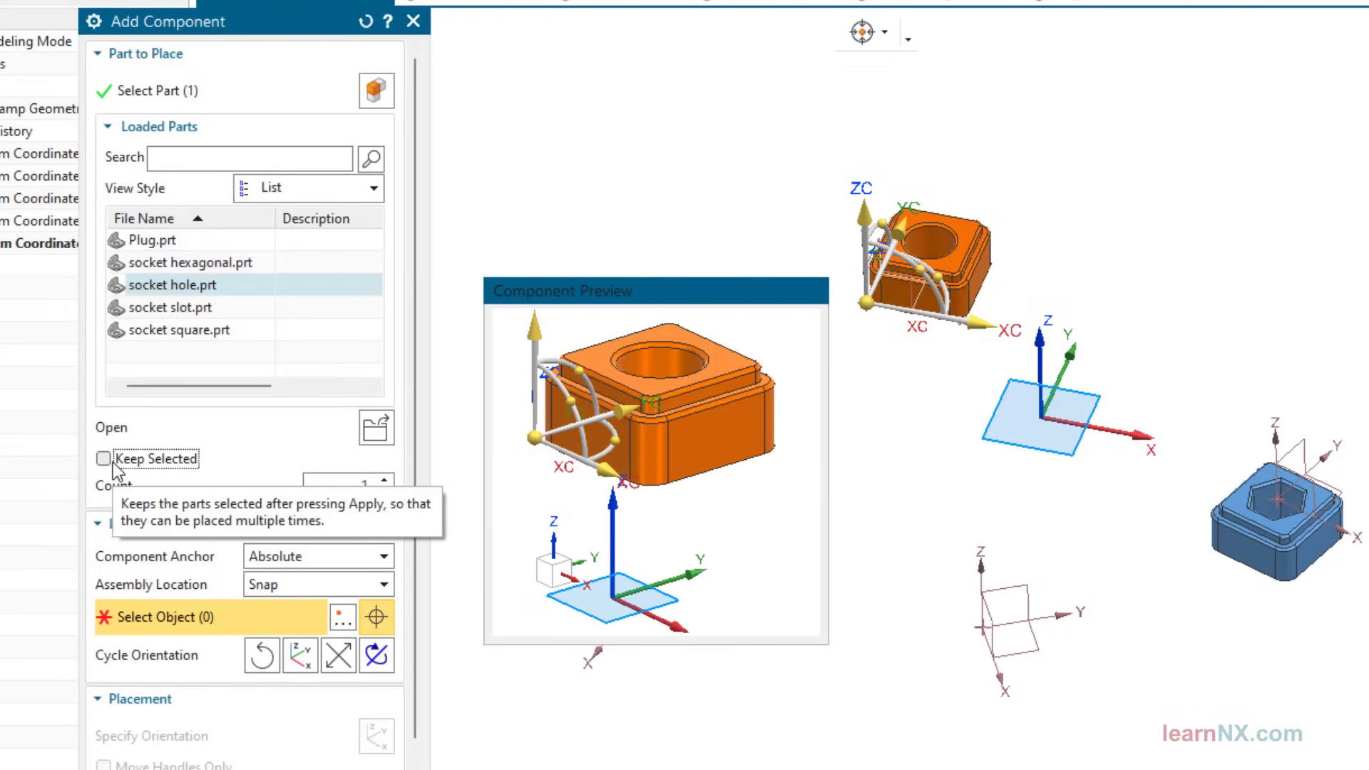
pyautogui.click(325, 557)
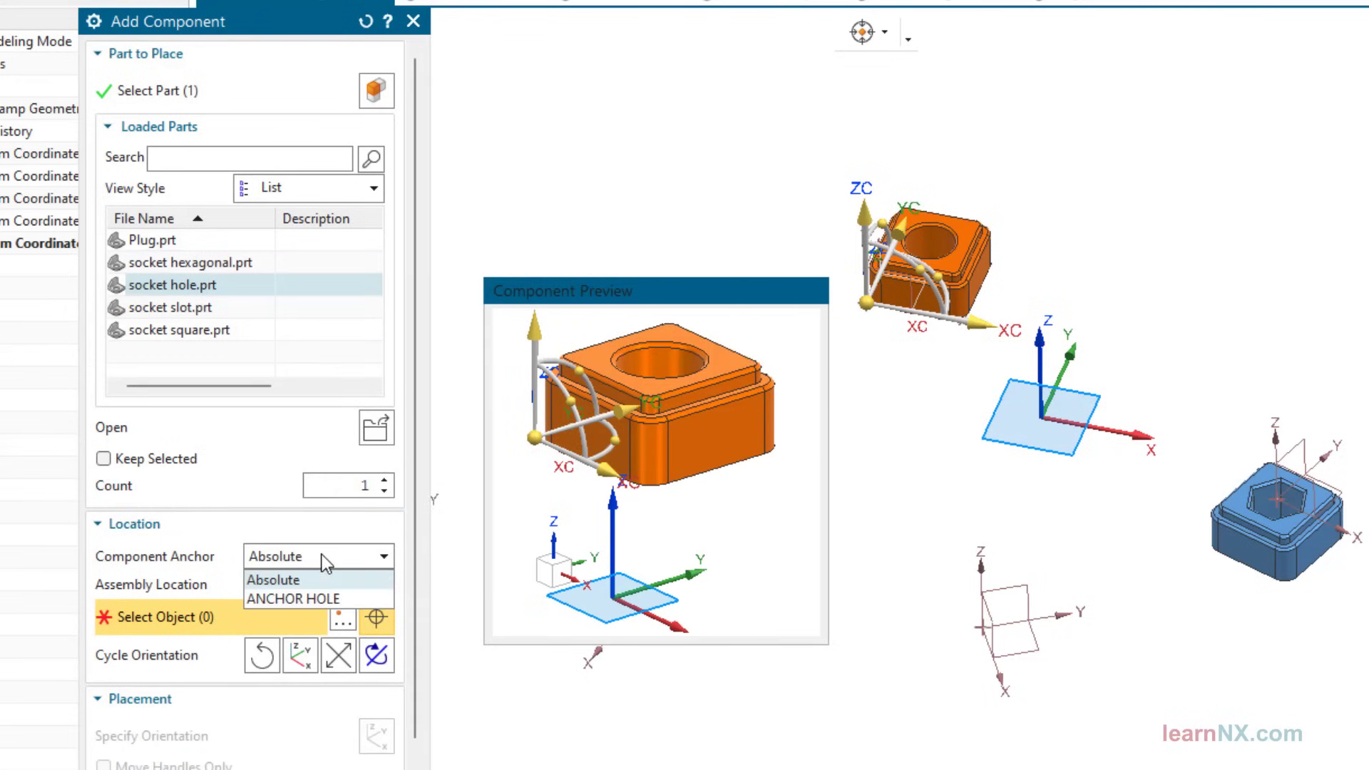
pyautogui.click(312, 597)
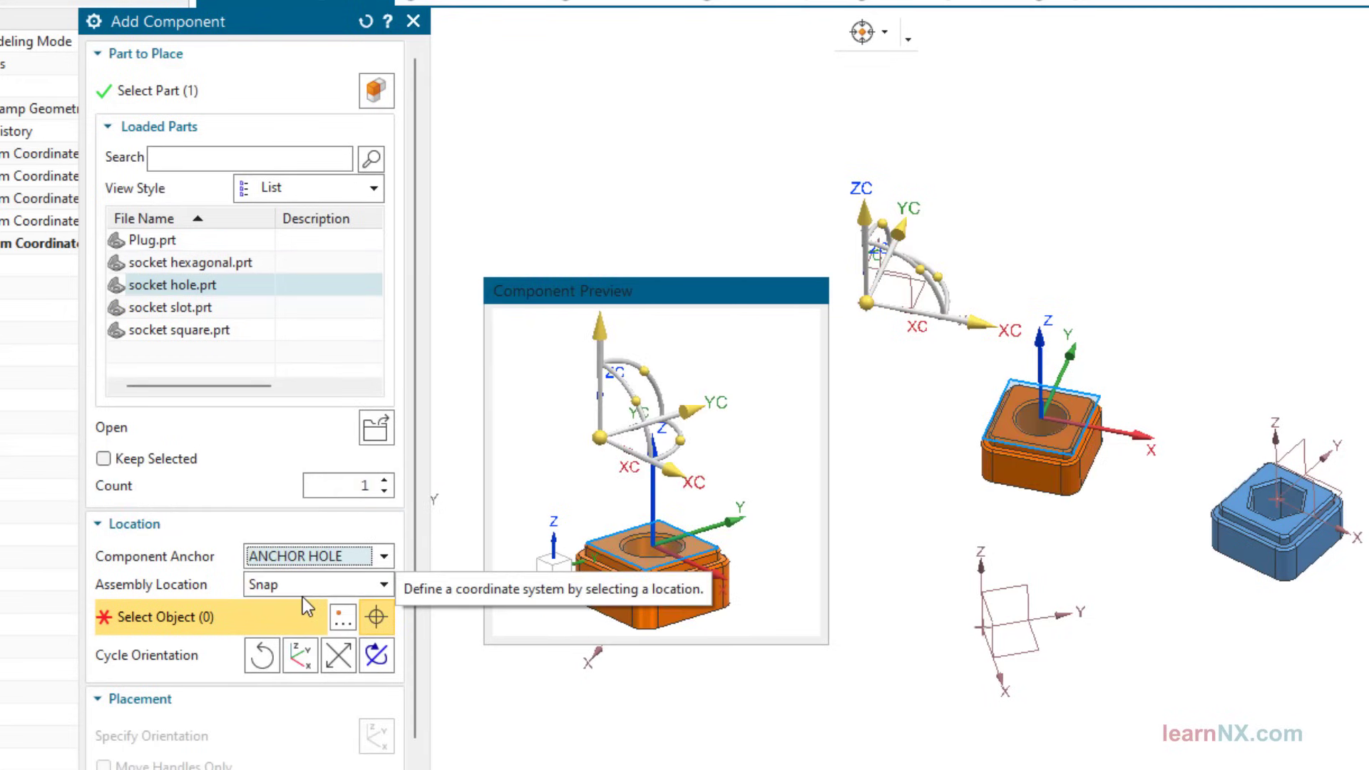
pyautogui.click(866, 302)
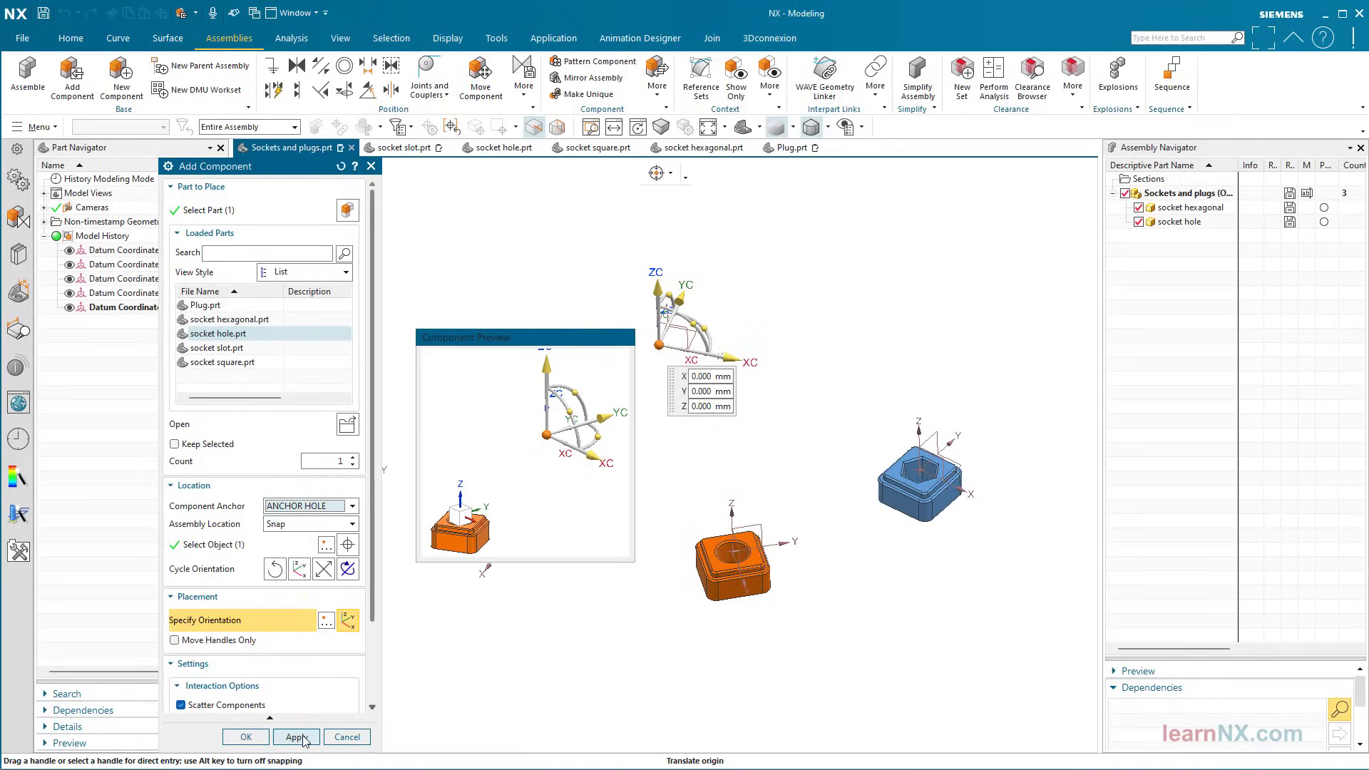
pyautogui.click(296, 736)
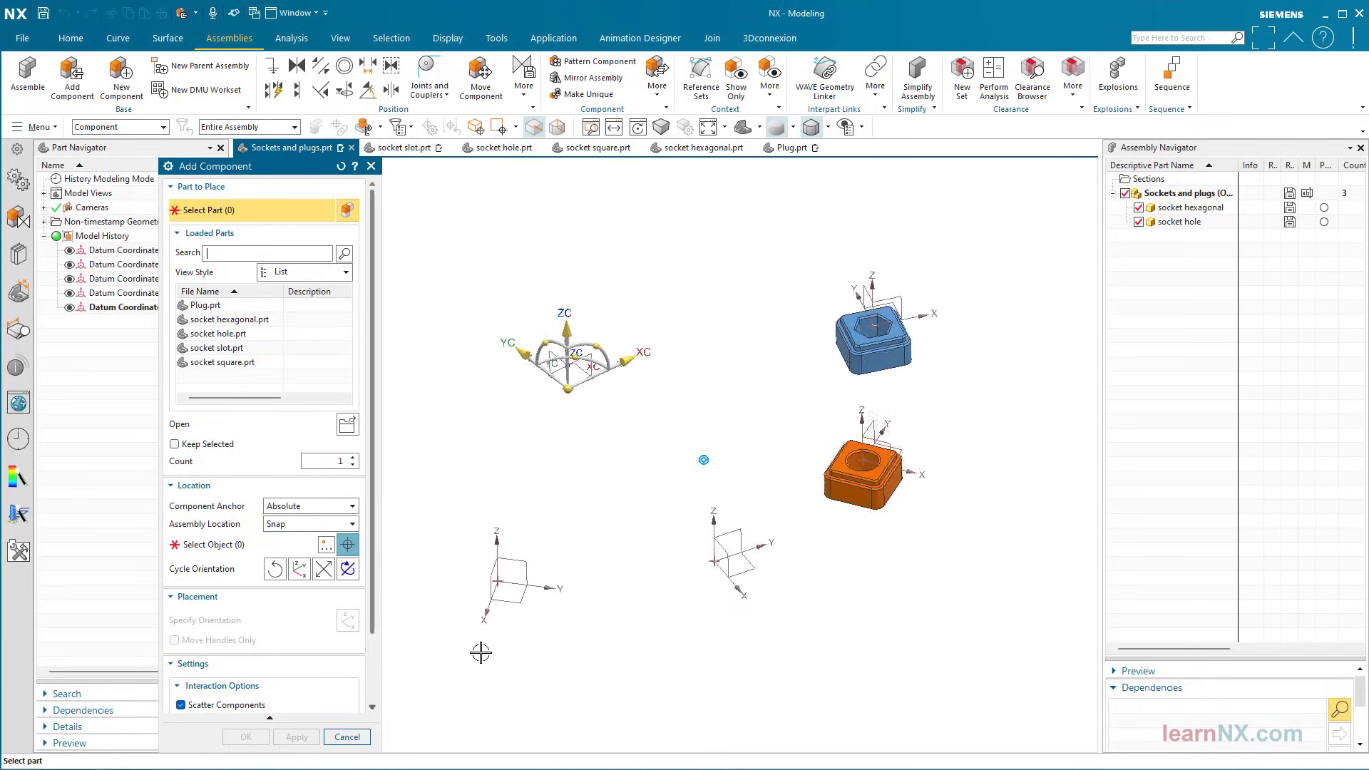
# Add socket slot.prt snapped by ANCHOR SLOT onto a datum coordinate system
pyautogui.scroll(2, 481, 653)
pyautogui.click(217, 348)
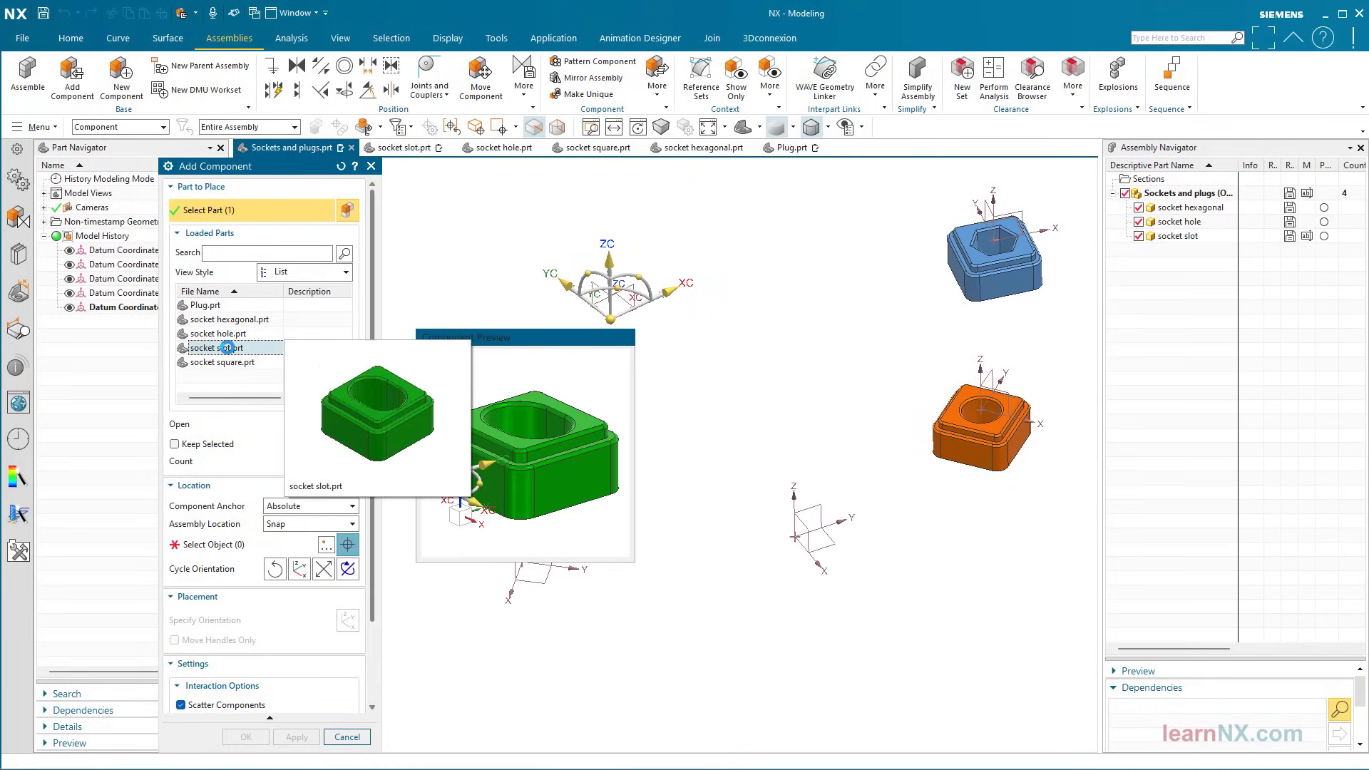
pyautogui.click(310, 506)
pyautogui.click(305, 535)
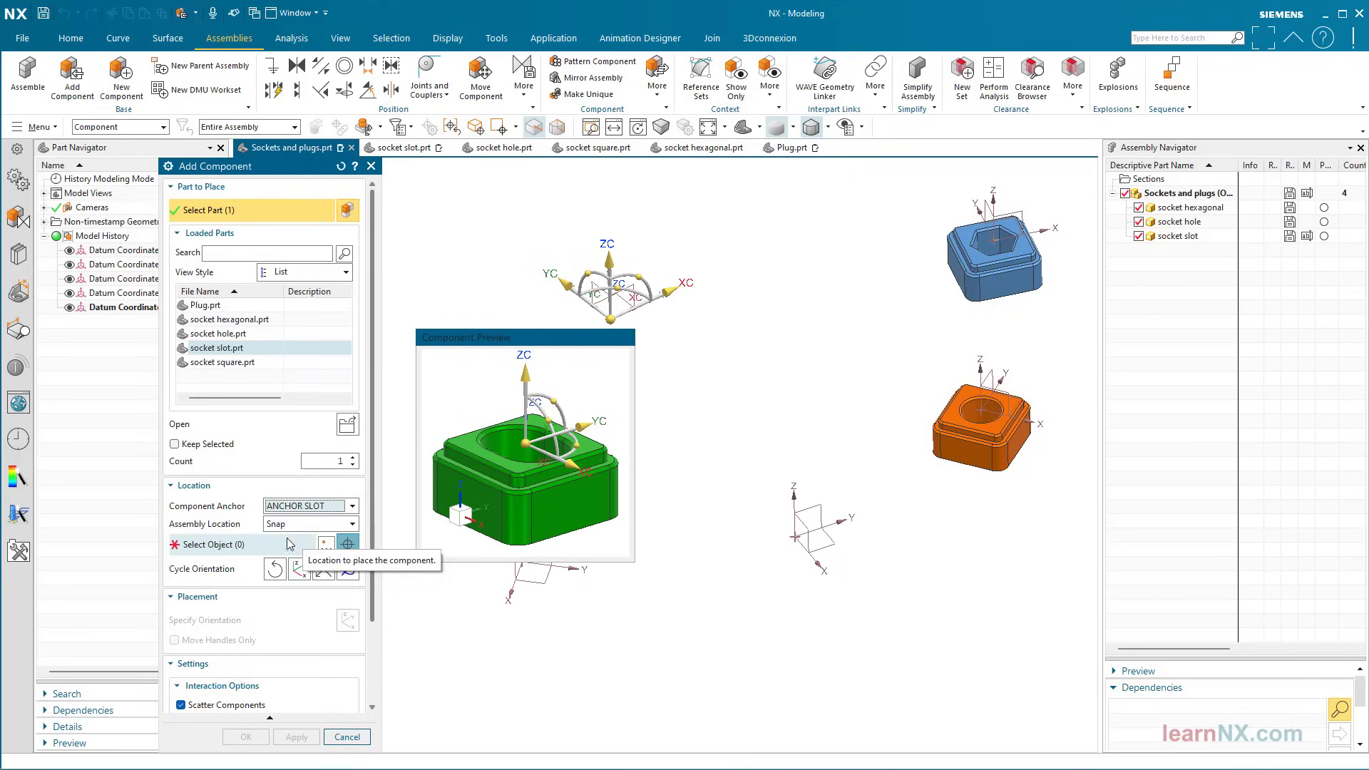
pyautogui.click(305, 542)
pyautogui.click(820, 562)
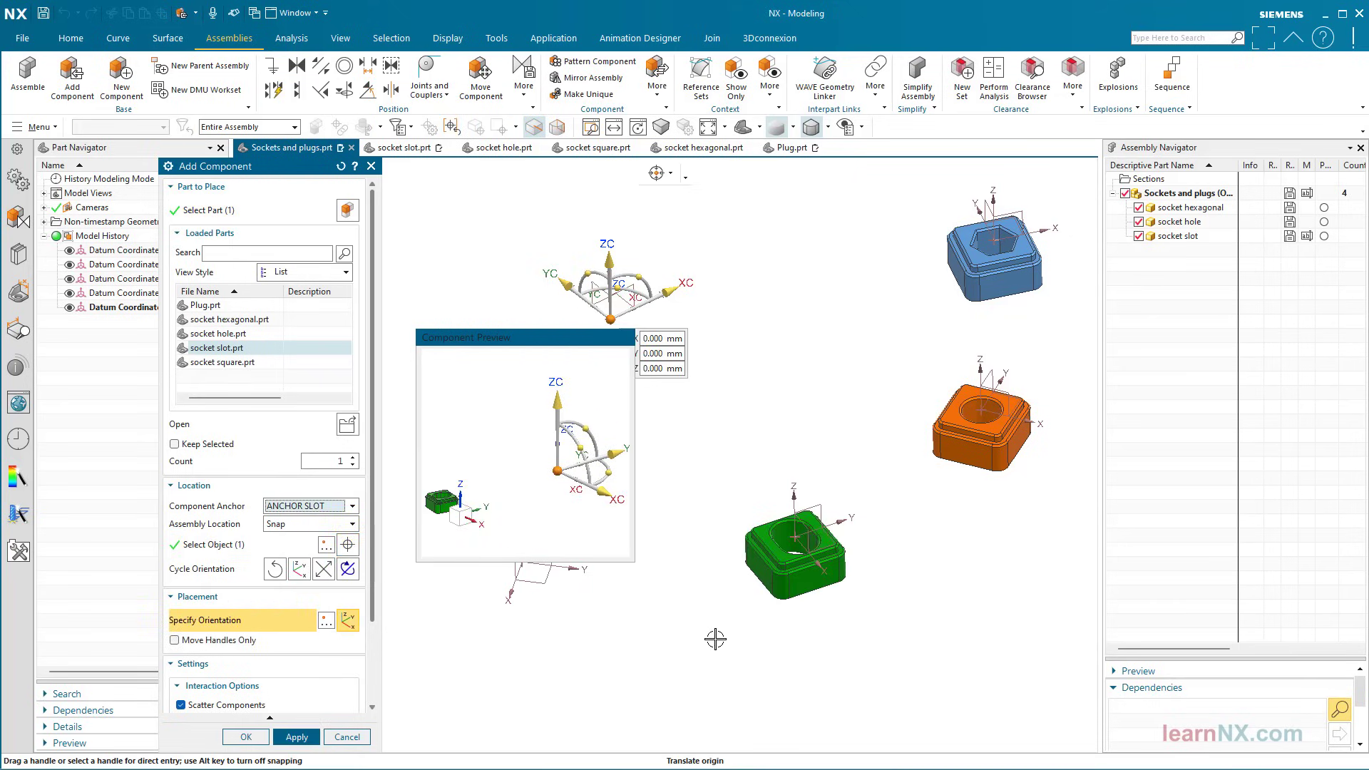
pyautogui.click(295, 737)
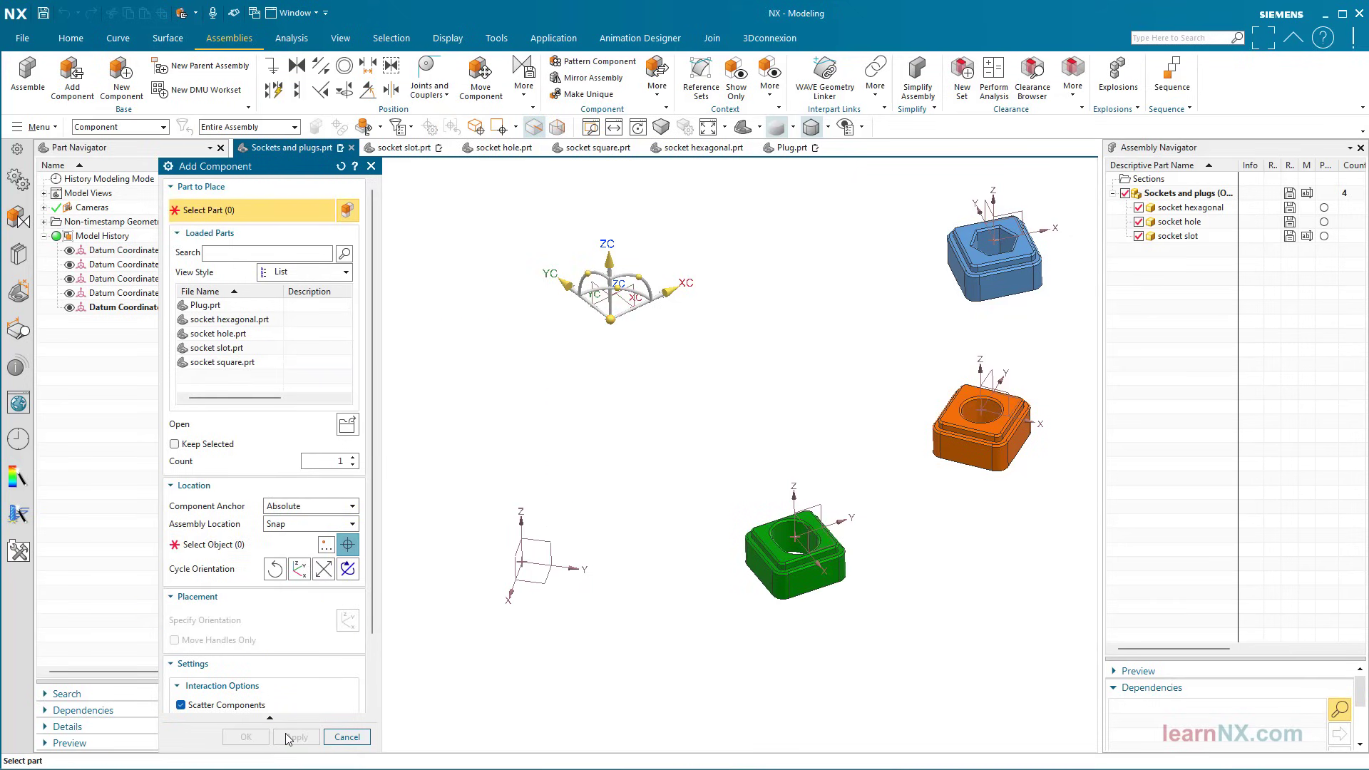
# Place socket square.prt onto a datum using its ANCHOR SQUARE anchor
pyautogui.click(221, 362)
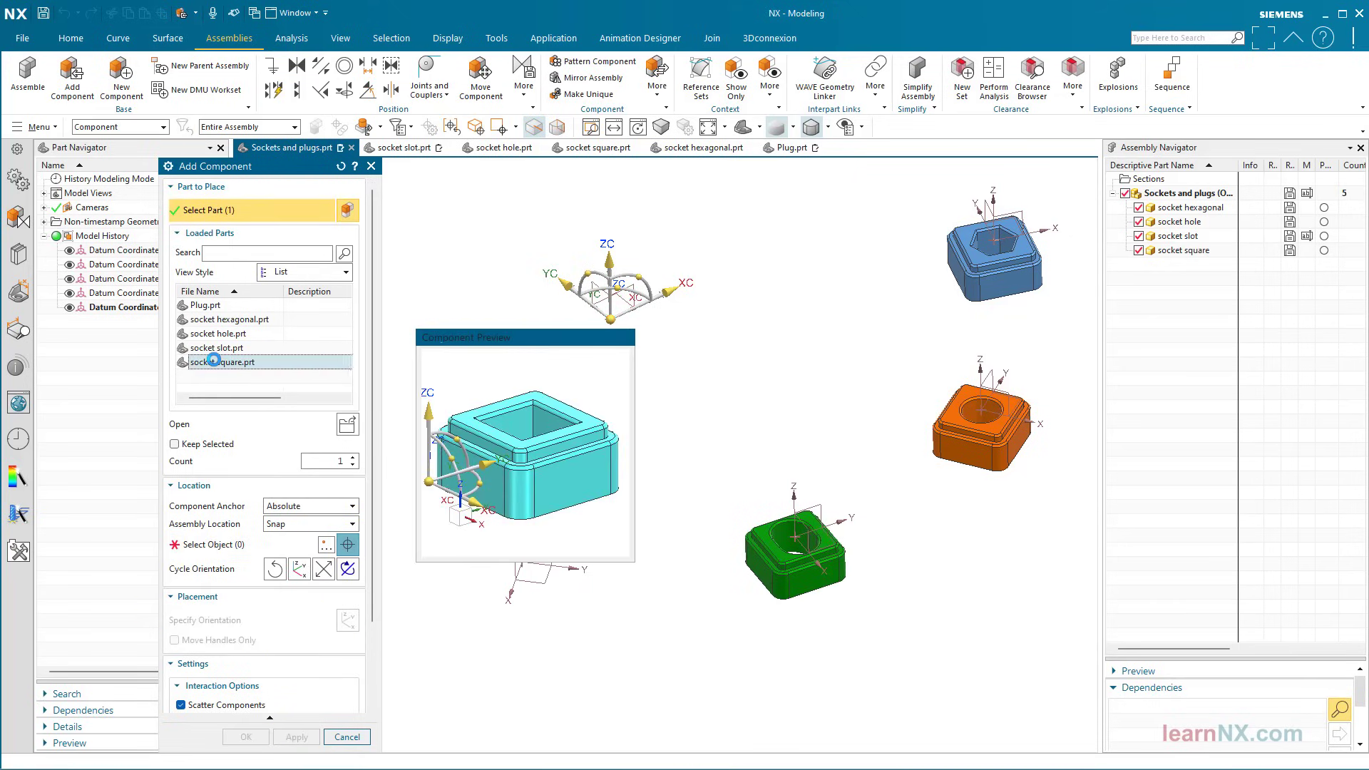
pyautogui.click(308, 506)
pyautogui.click(294, 542)
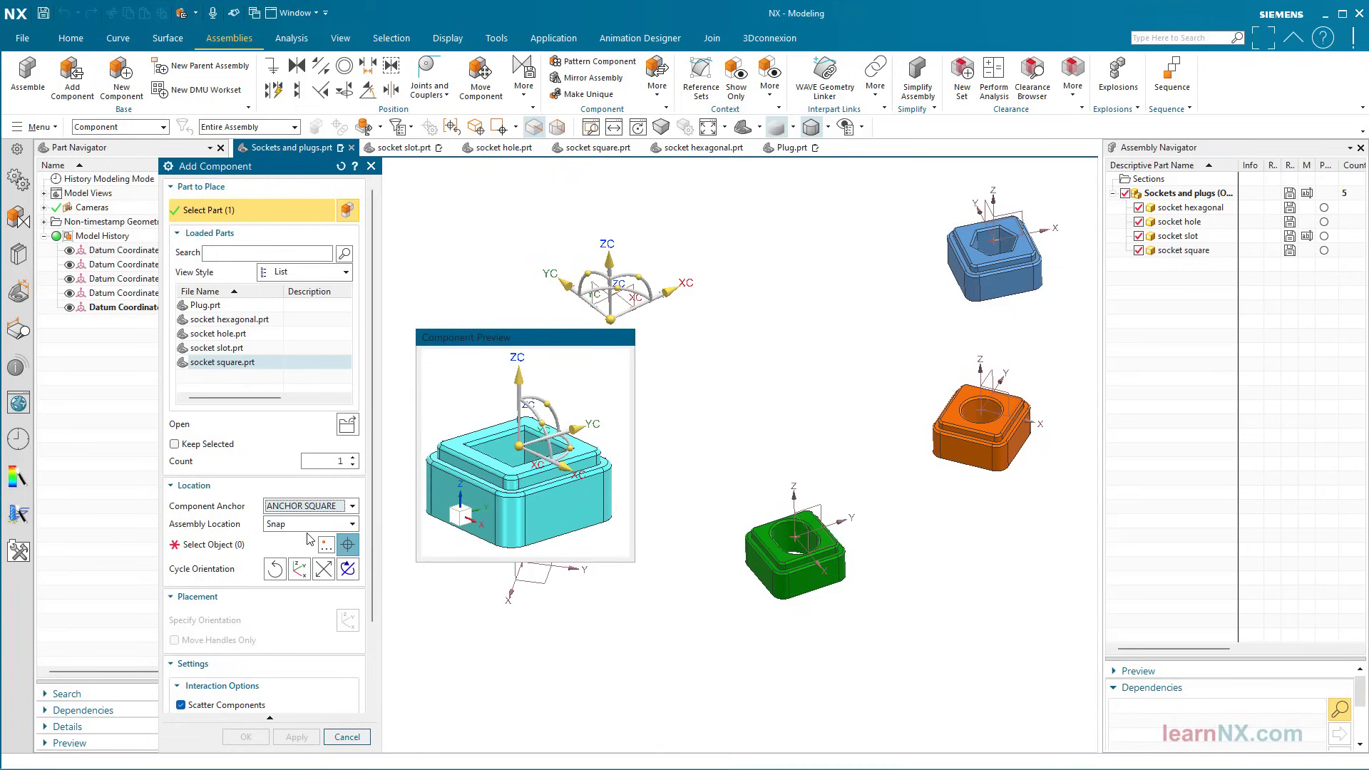
pyautogui.moveTo(713, 628); pyautogui.dragTo(847, 660, button='middle')
pyautogui.click(847, 660)
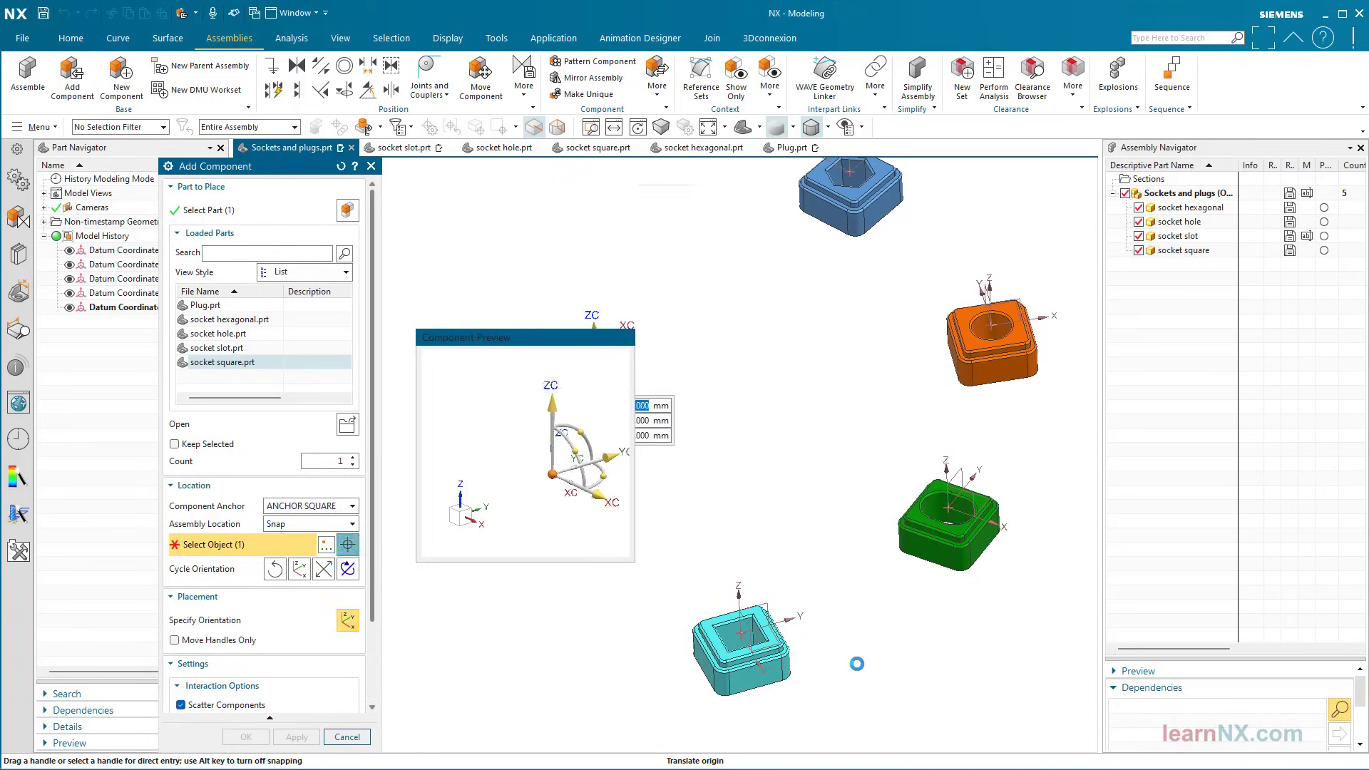
# Finish the socket square, then snap a Plug onto the hexagonal socket by ANCHOR HEXAGON, with Keep Selected on
pyautogui.click(246, 738)
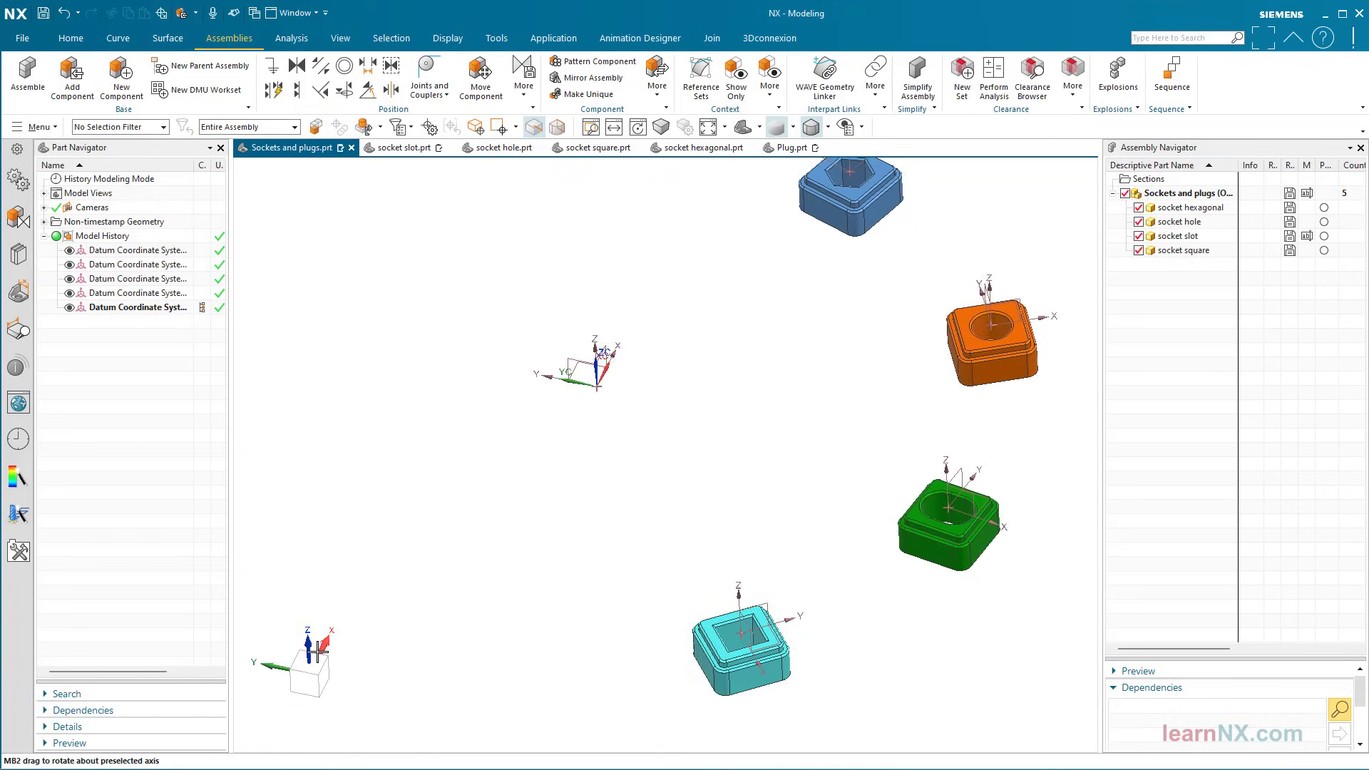
pyautogui.click(72, 74)
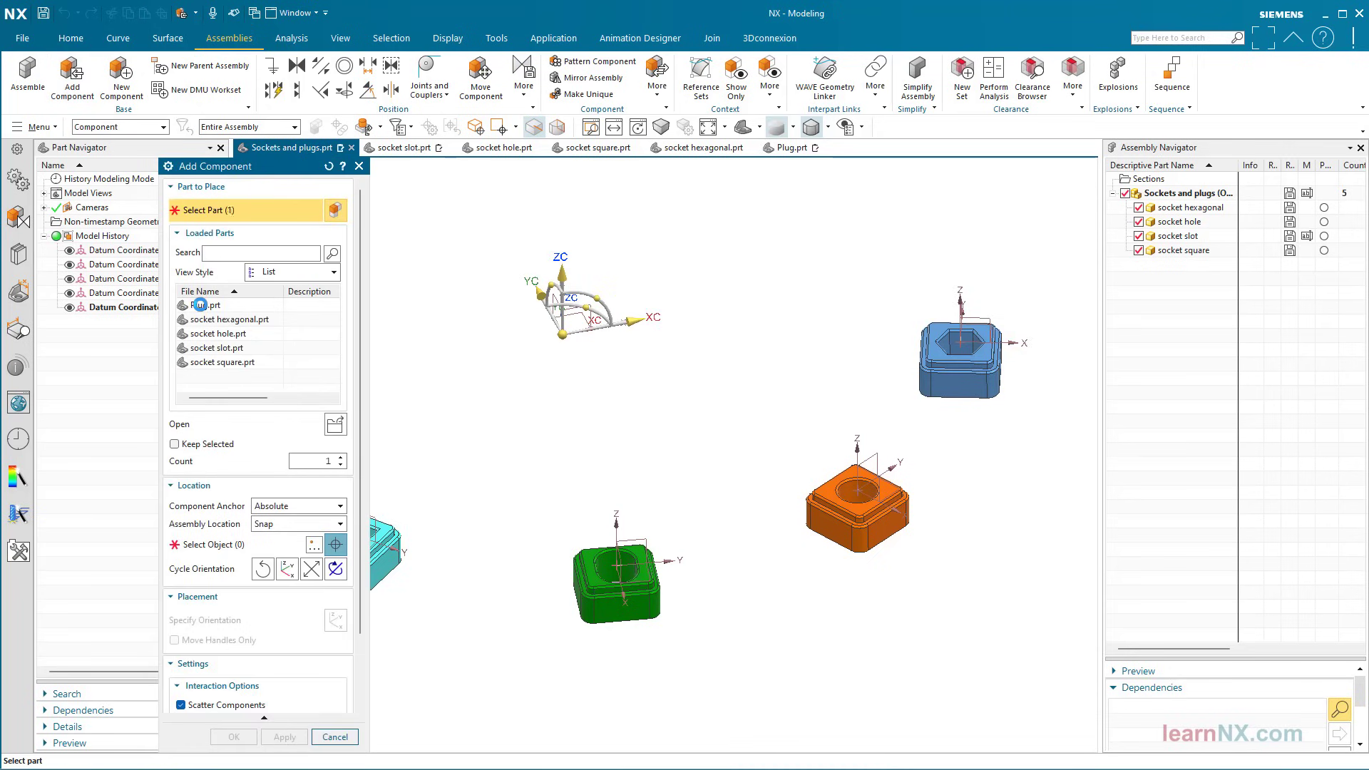
pyautogui.click(174, 443)
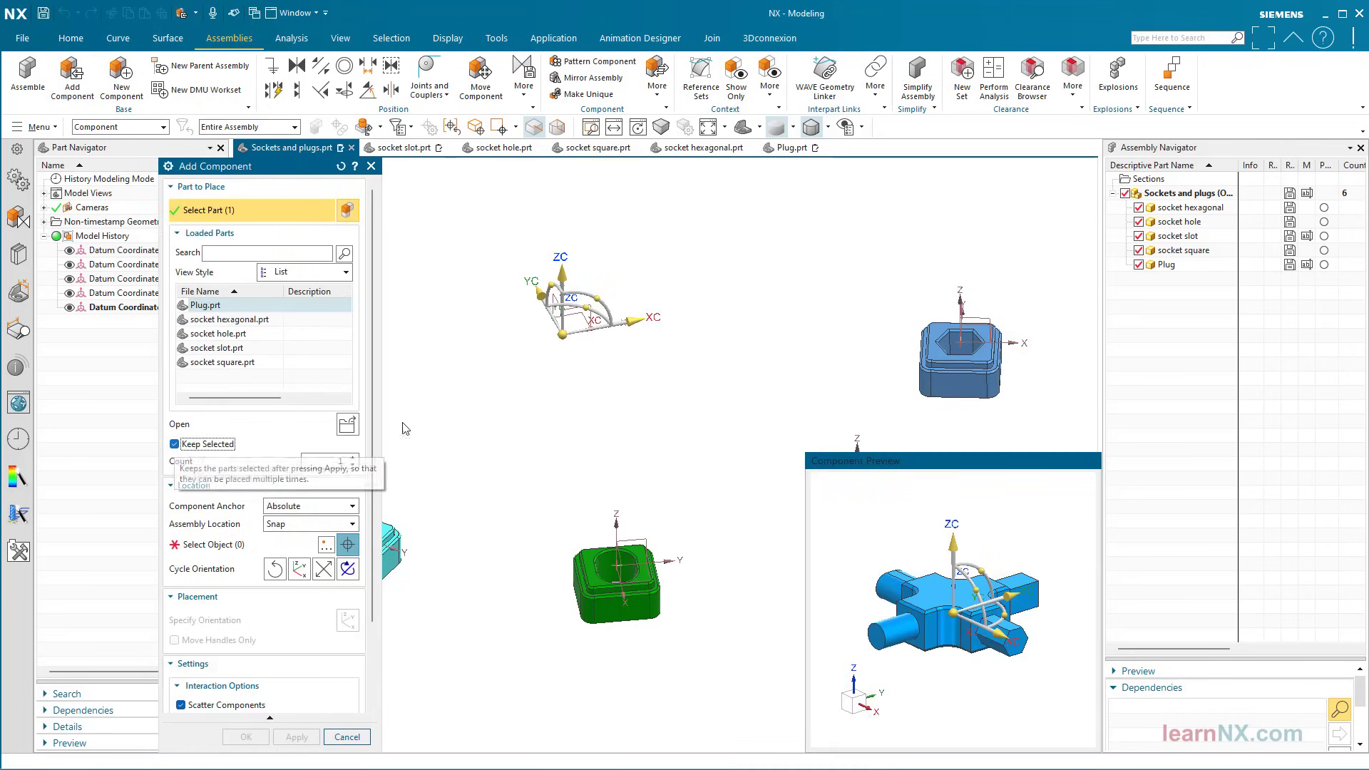
pyautogui.scroll(-3, 372, 391)
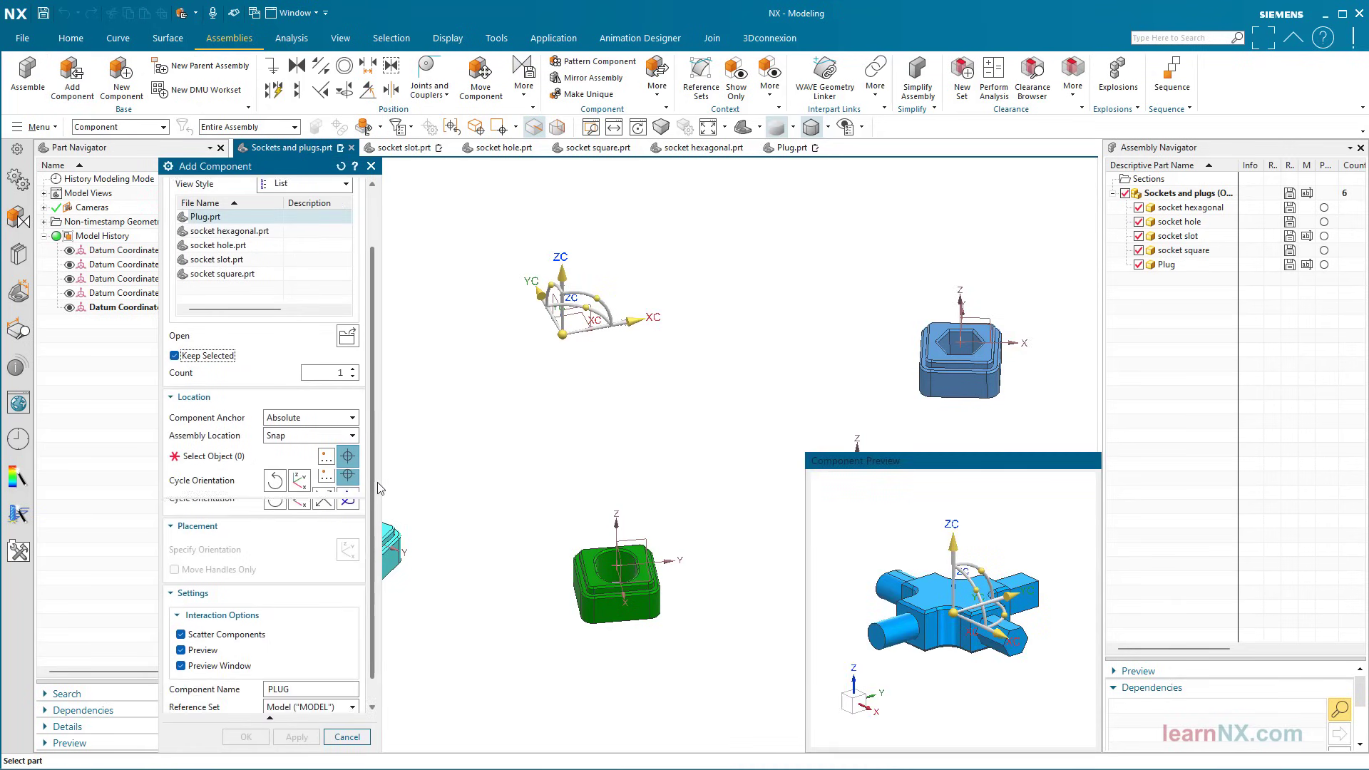
pyautogui.click(341, 408)
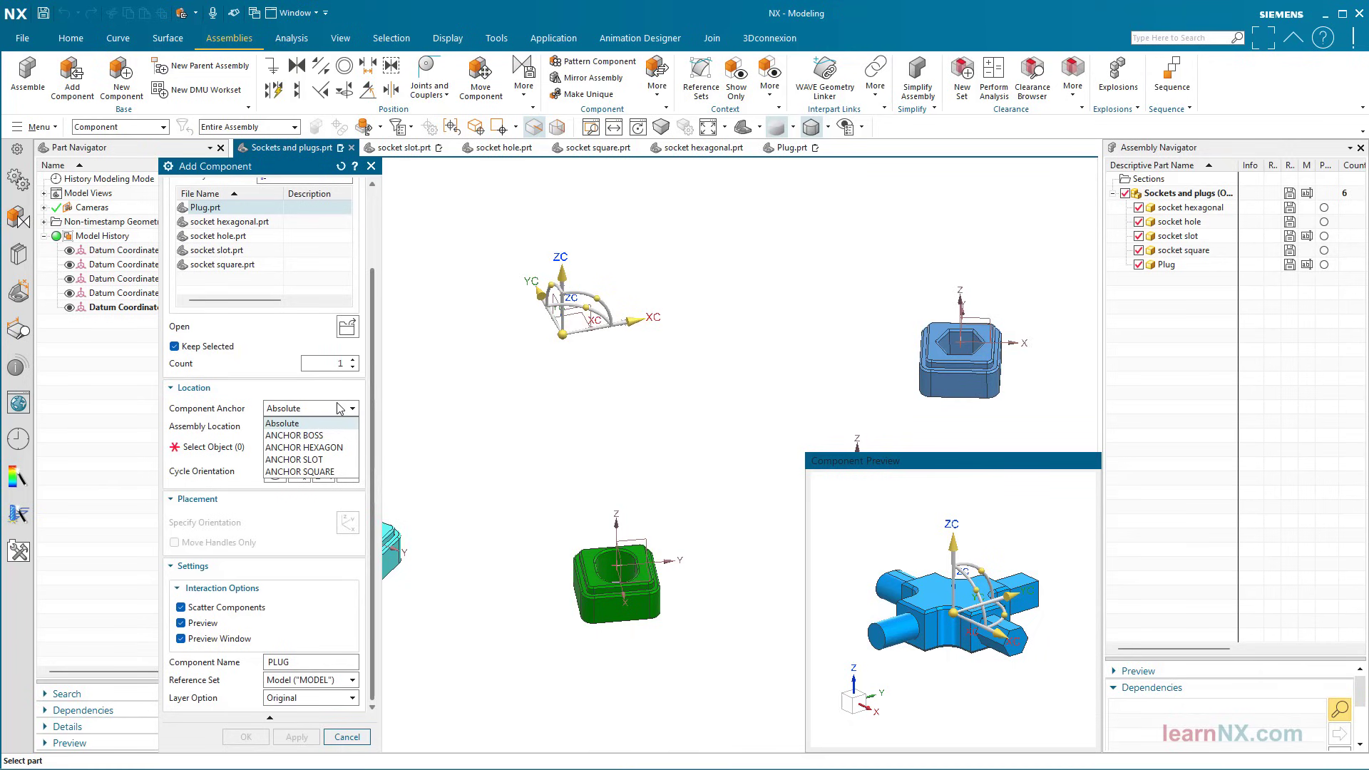
pyautogui.click(321, 447)
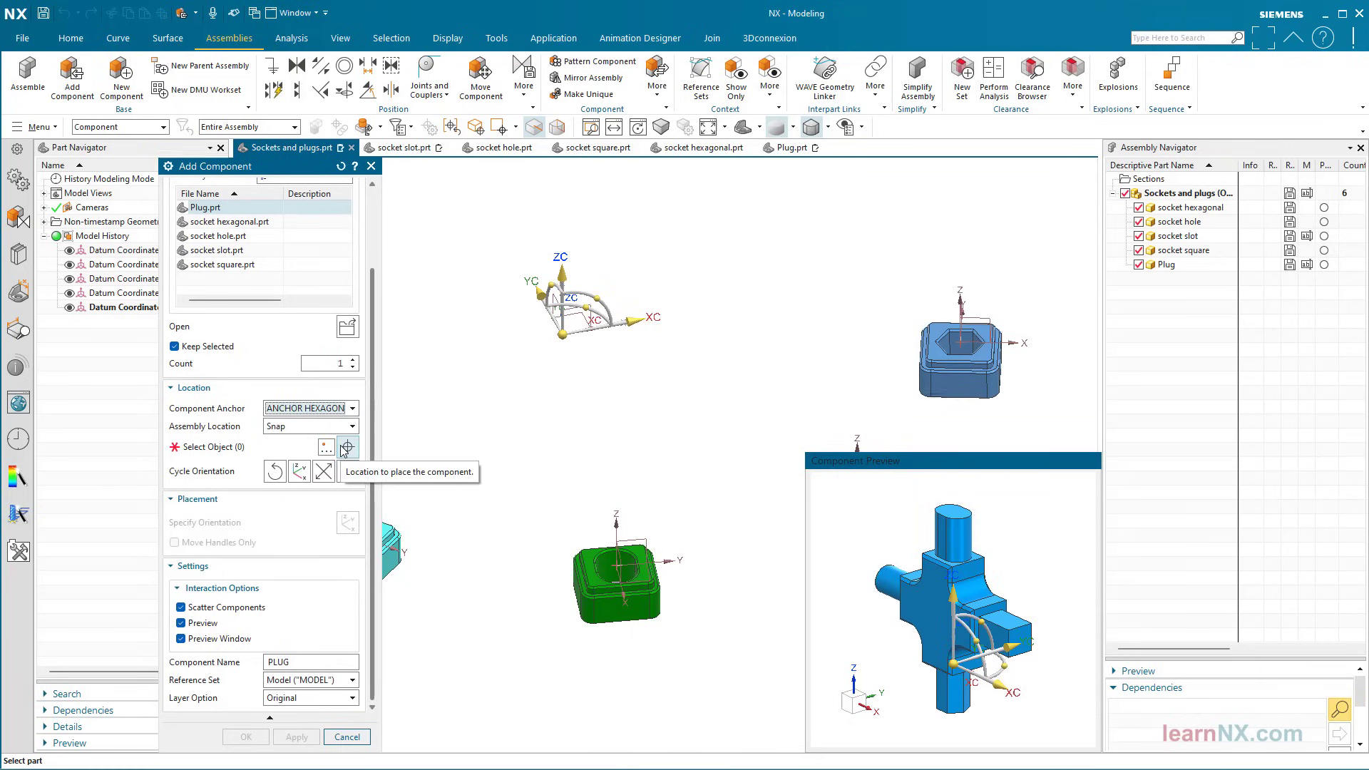
pyautogui.click(278, 447)
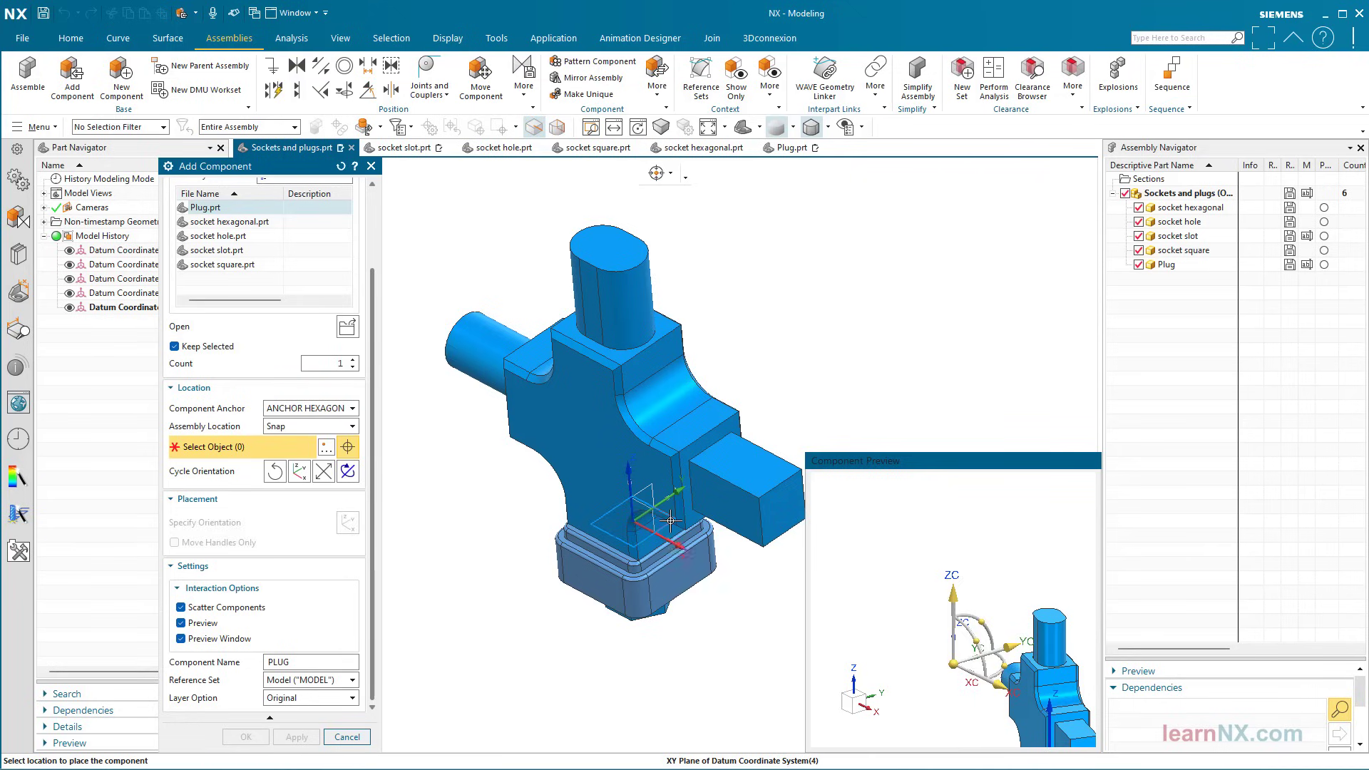
pyautogui.click(670, 521)
pyautogui.click(303, 738)
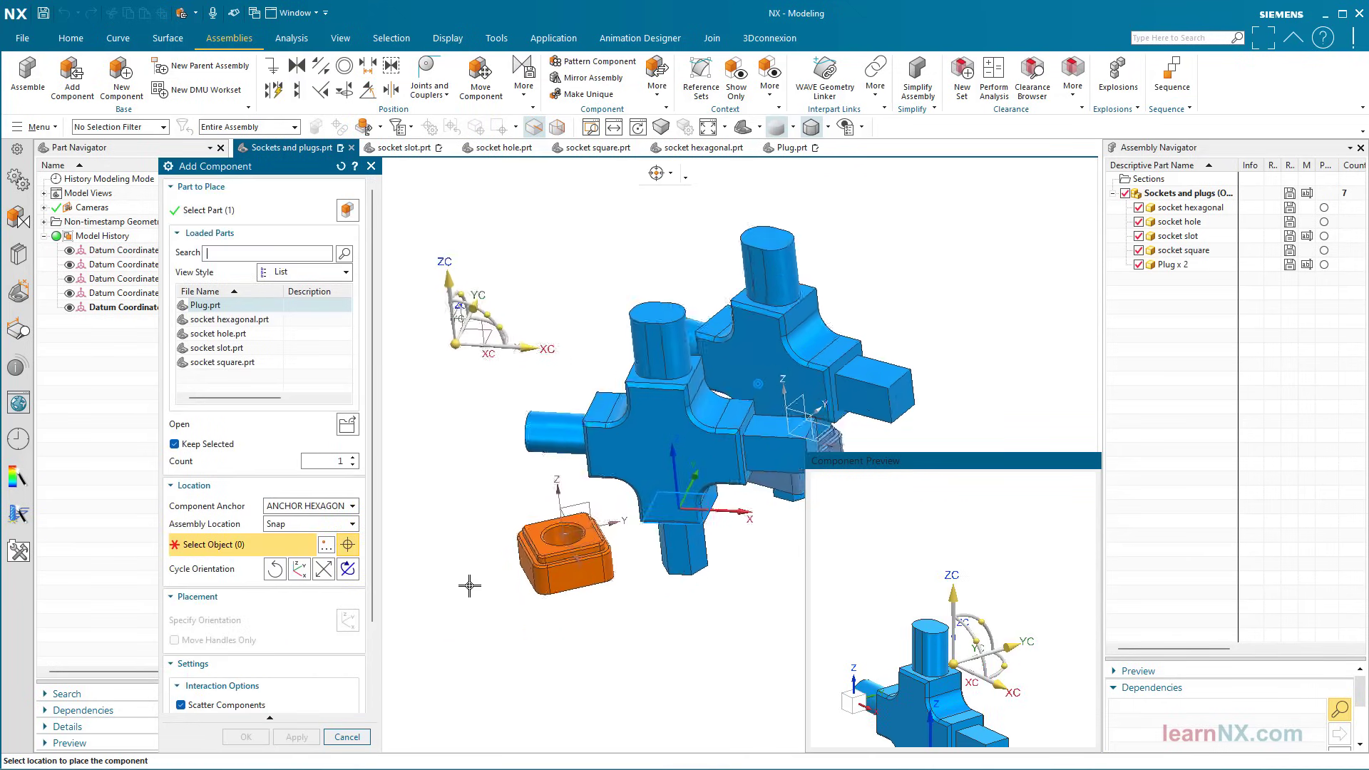
# Line up the next Plug on the orange socket using ANCHOR BOSS
pyautogui.click(353, 506)
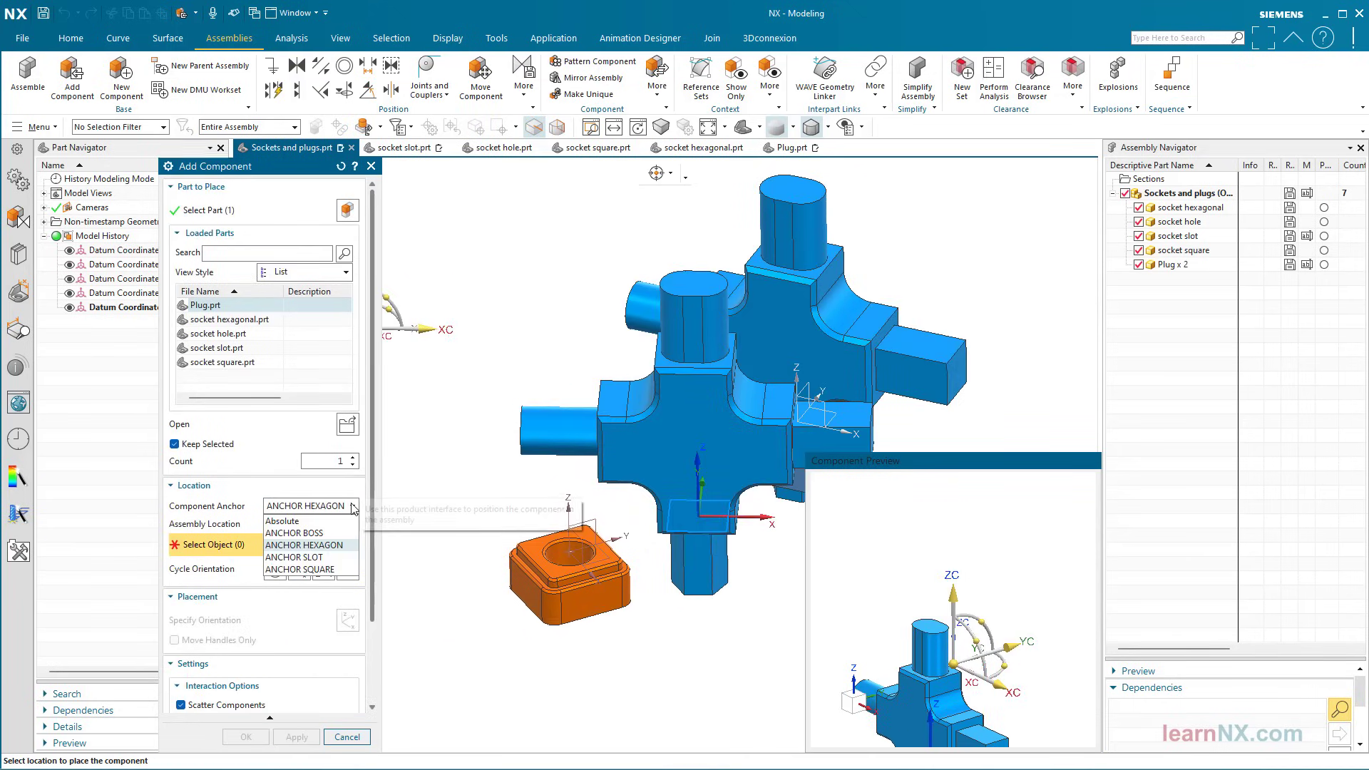
pyautogui.click(317, 533)
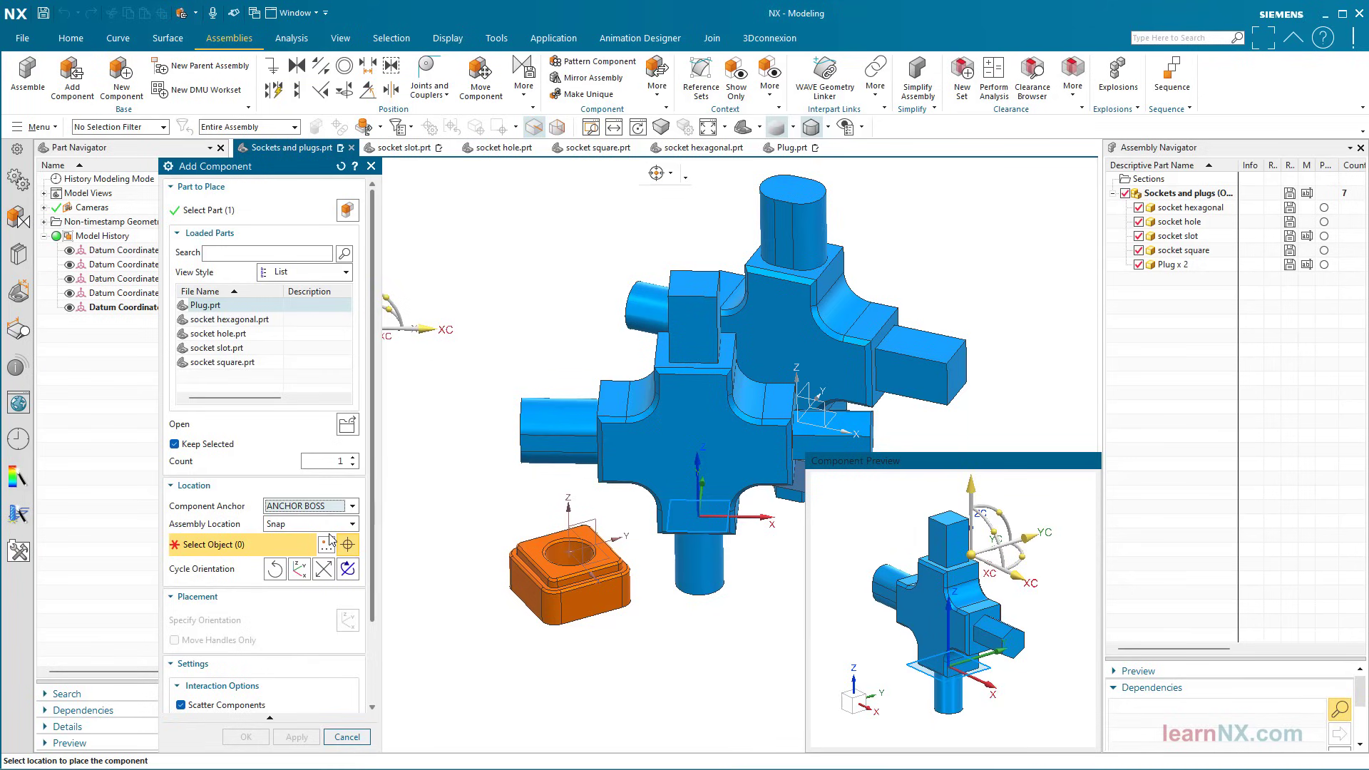
pyautogui.click(605, 553)
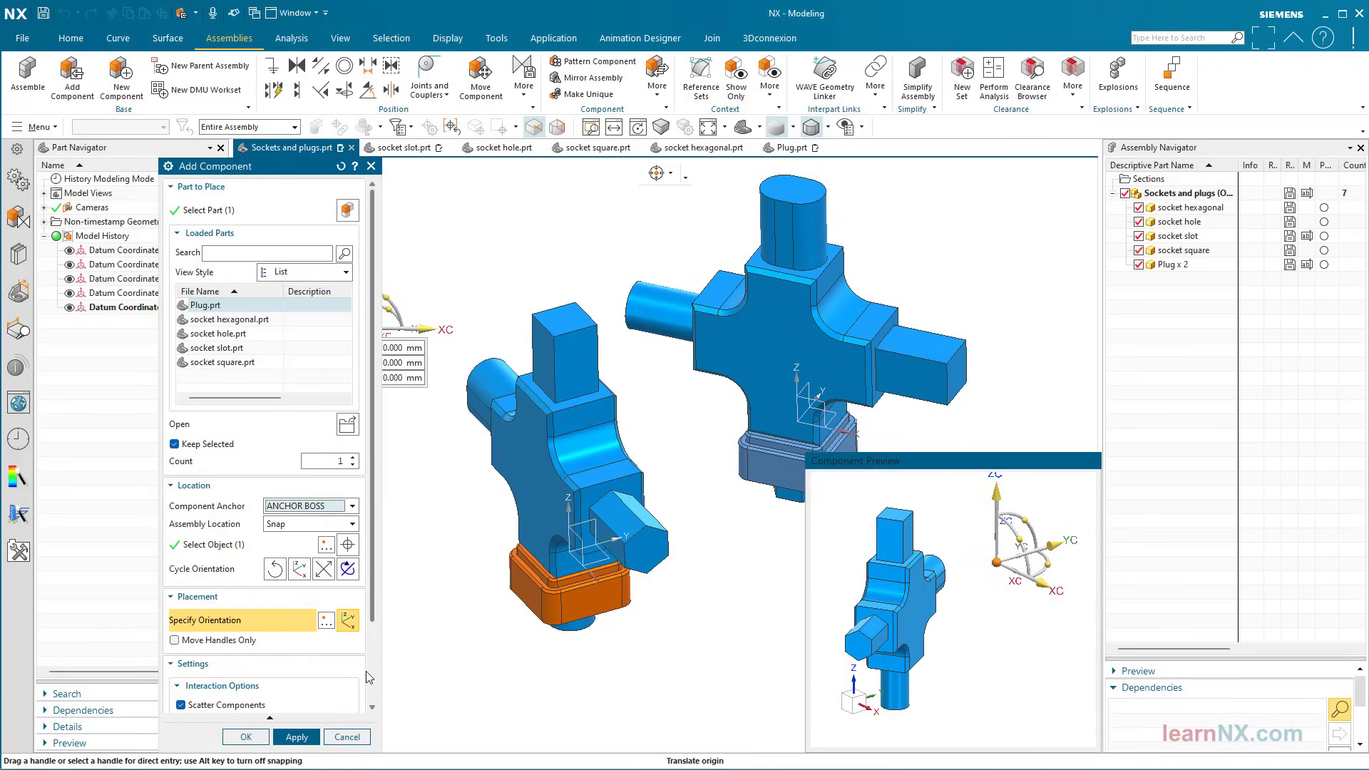
# Add the orange-socket Plug, then snap another onto the green socket by ANCHOR SLOT
pyautogui.click(297, 737)
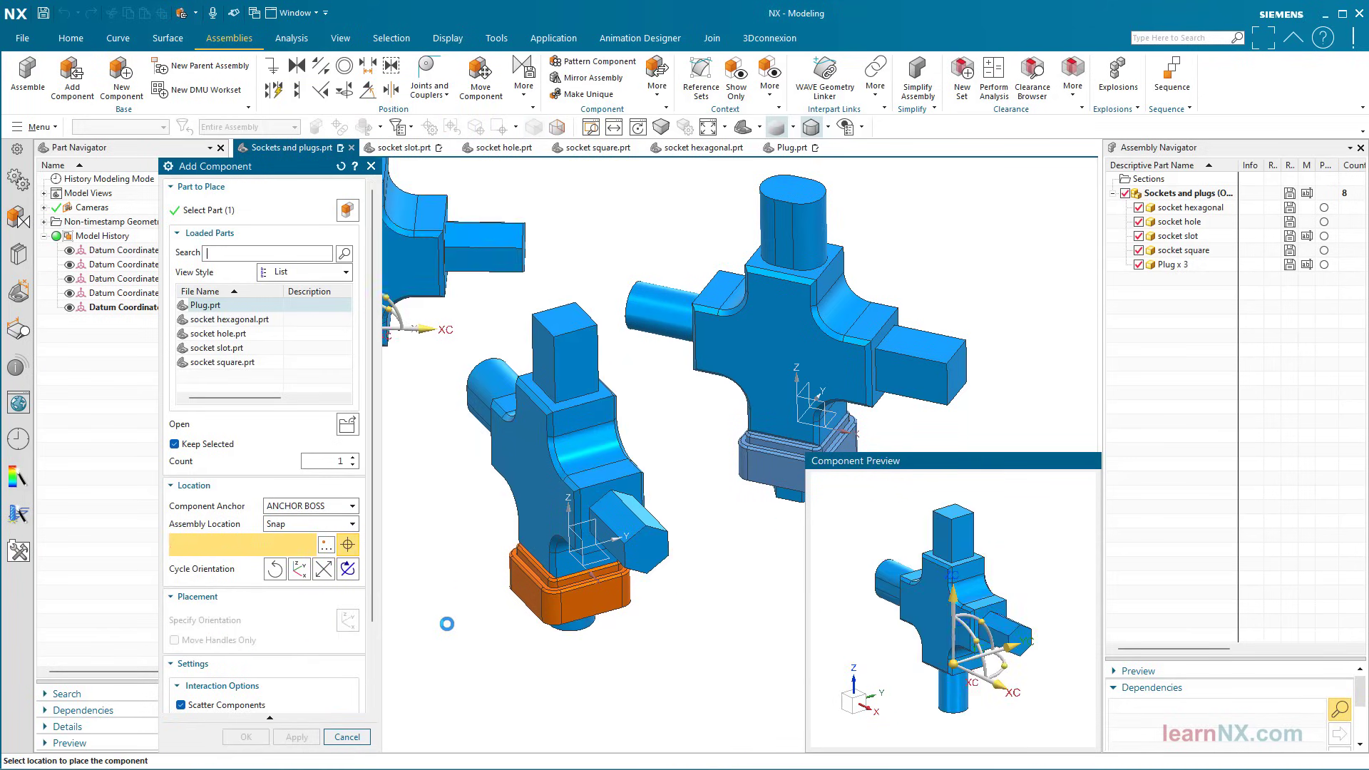
pyautogui.click(345, 506)
pyautogui.click(306, 561)
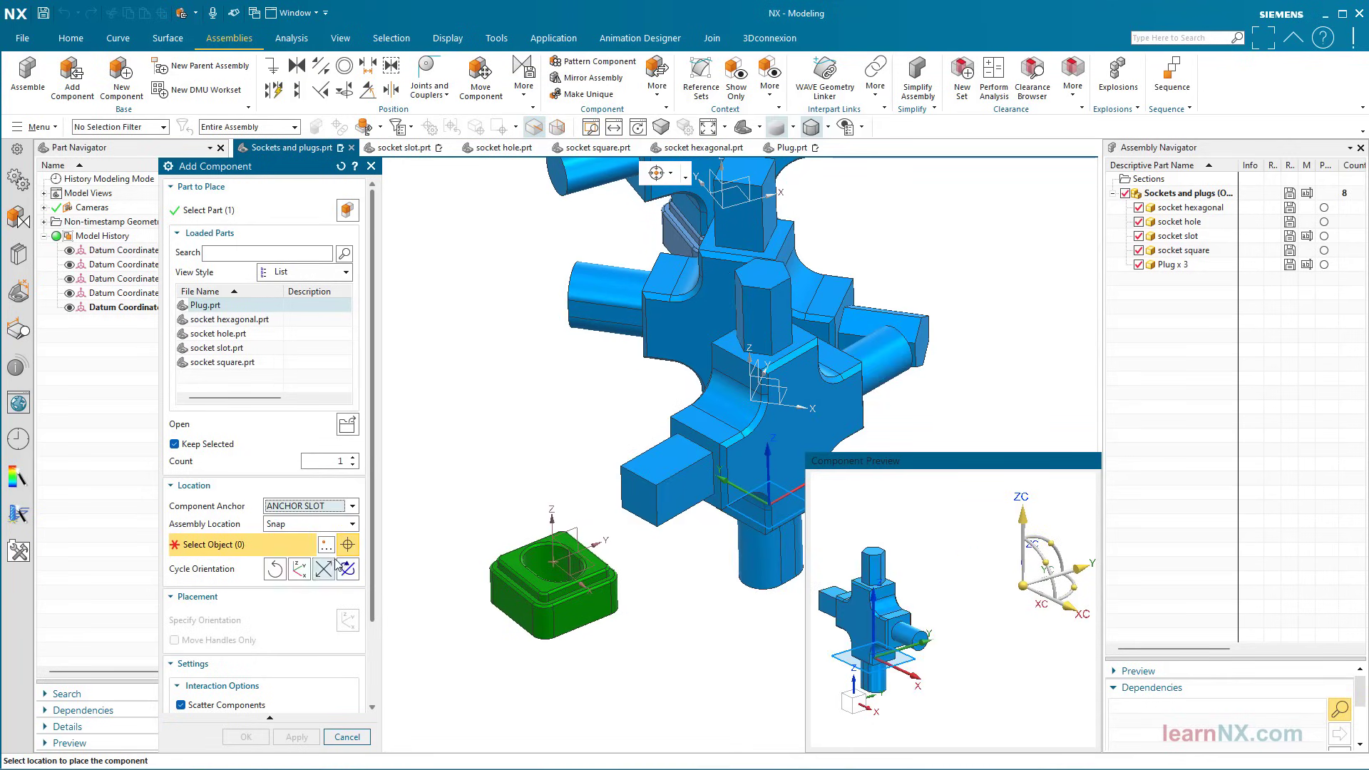
pyautogui.click(511, 568)
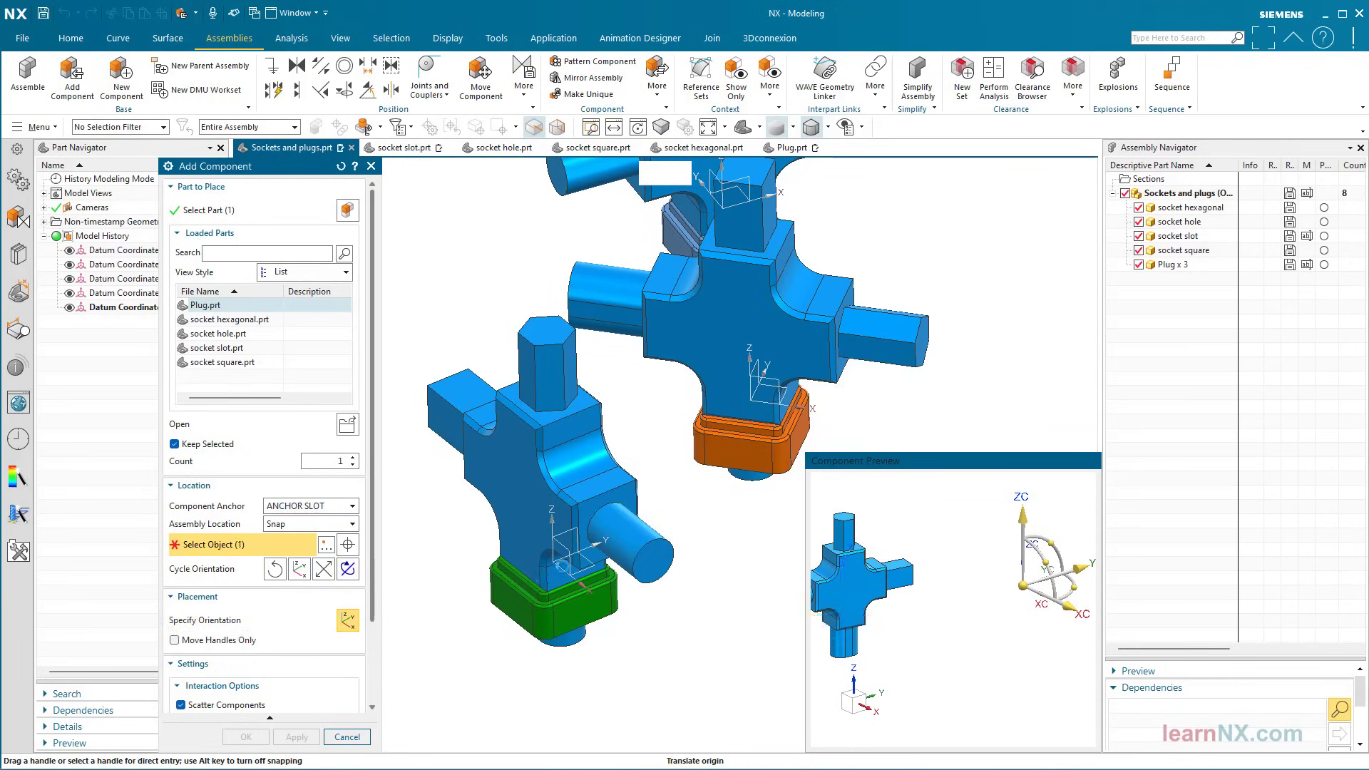
pyautogui.click(294, 737)
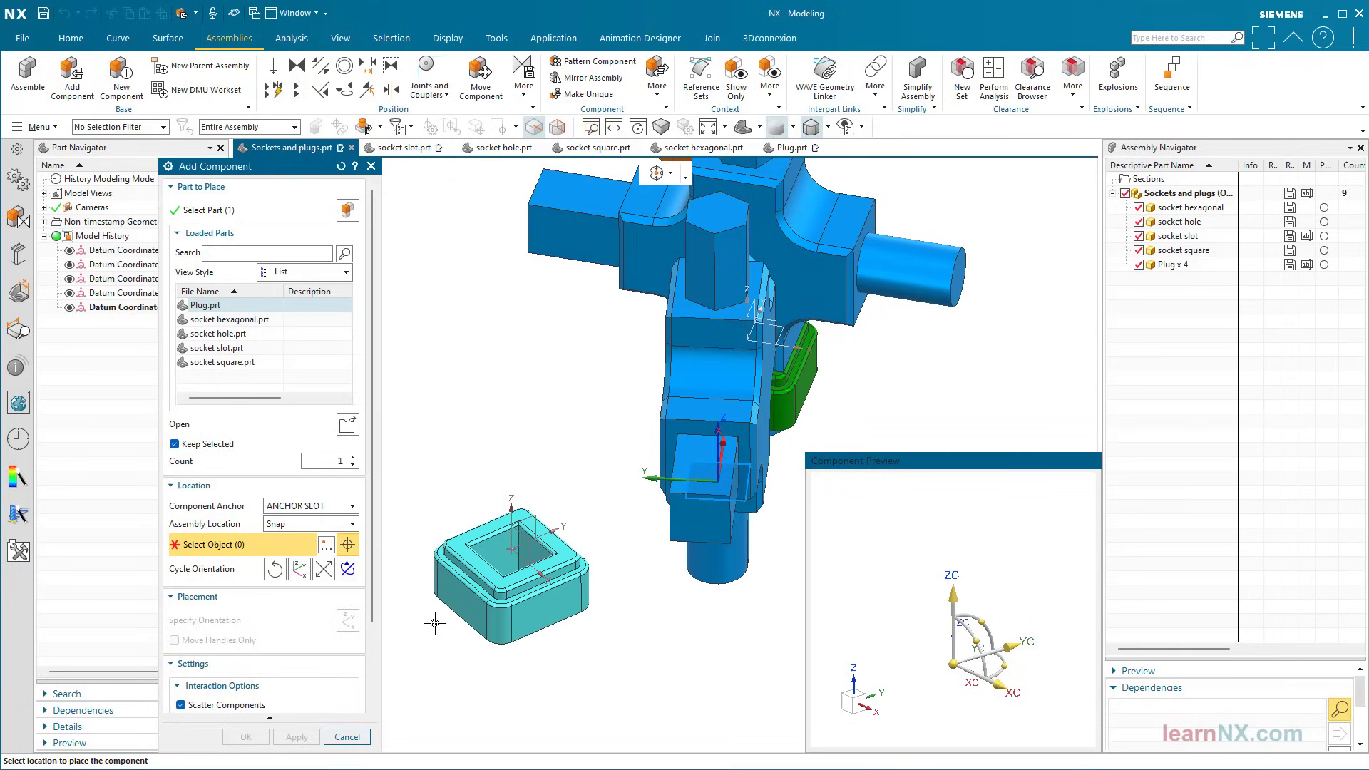
# Seat the last Plug on the cyan socket by ANCHOR SQUARE and fit the view
pyautogui.click(314, 505)
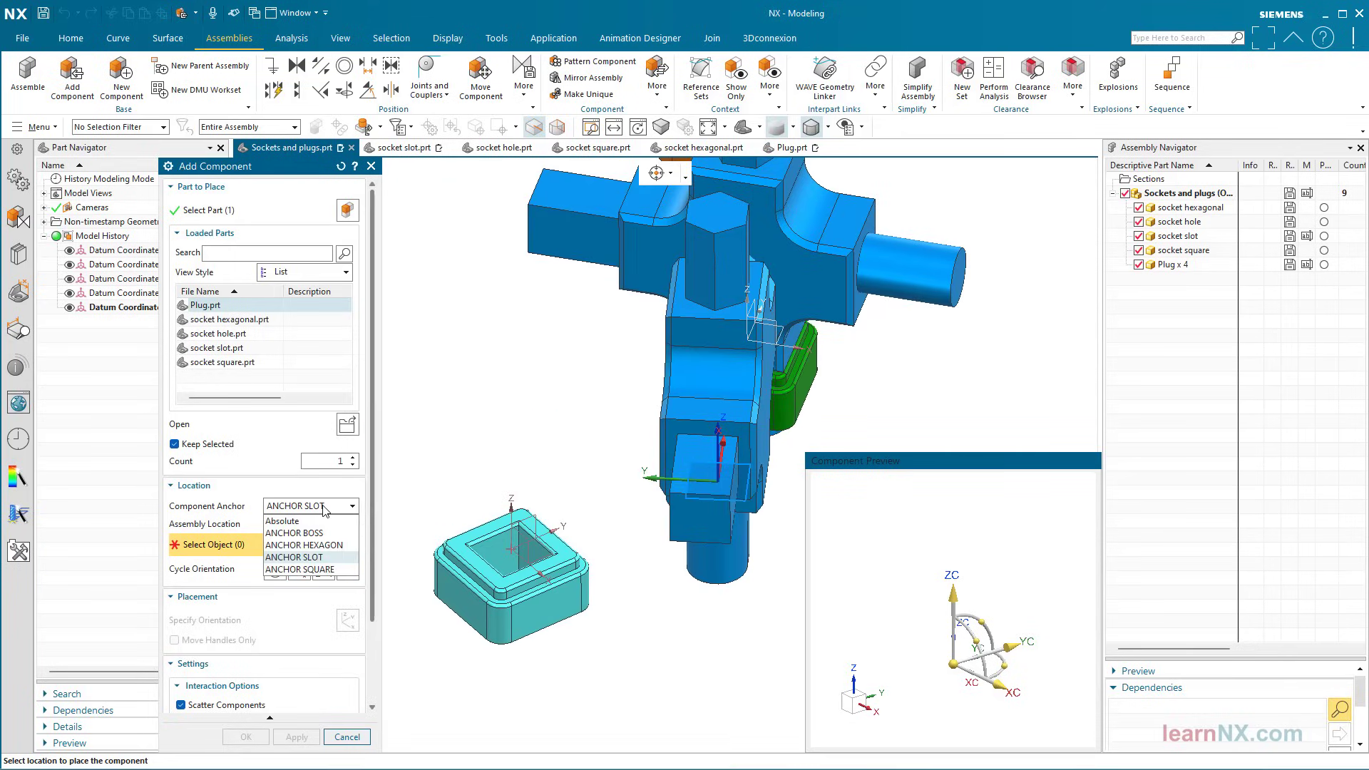
pyautogui.click(325, 571)
pyautogui.click(572, 551)
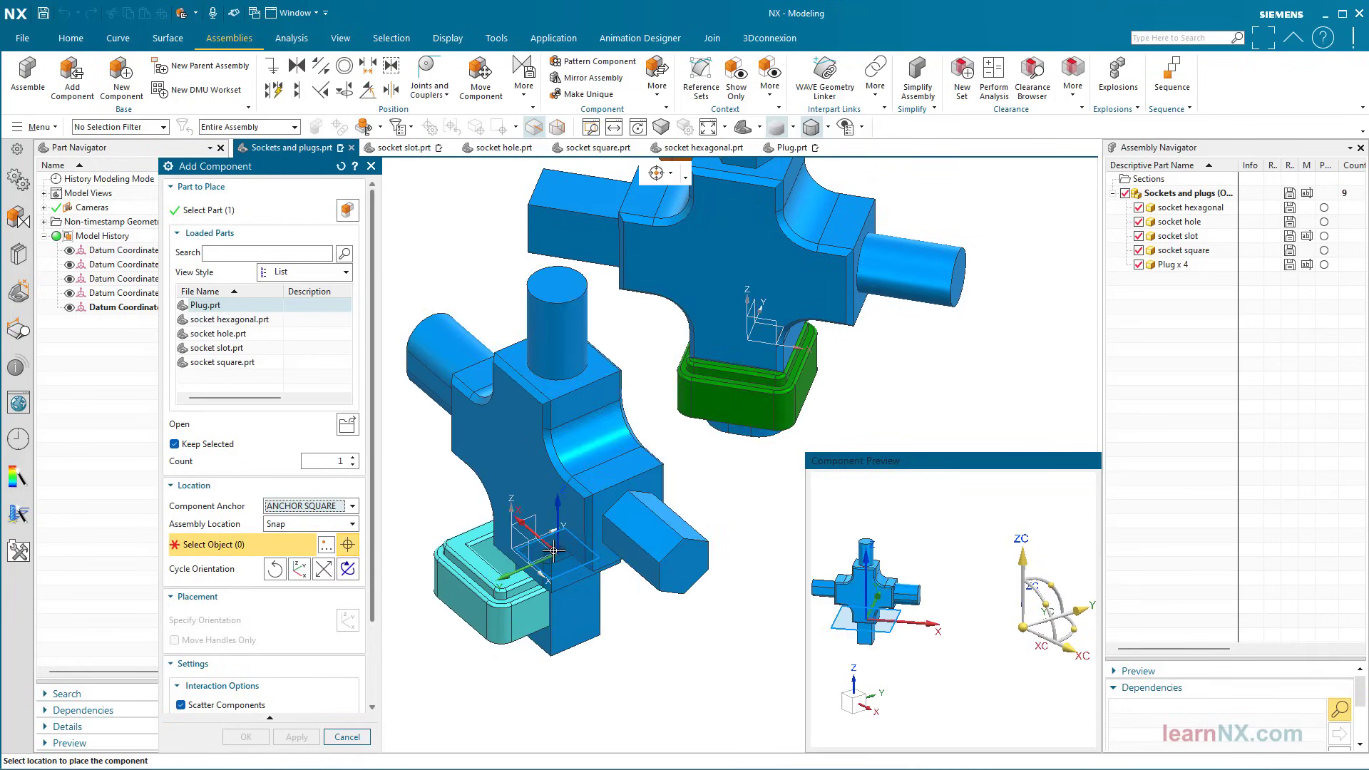
pyautogui.click(250, 736)
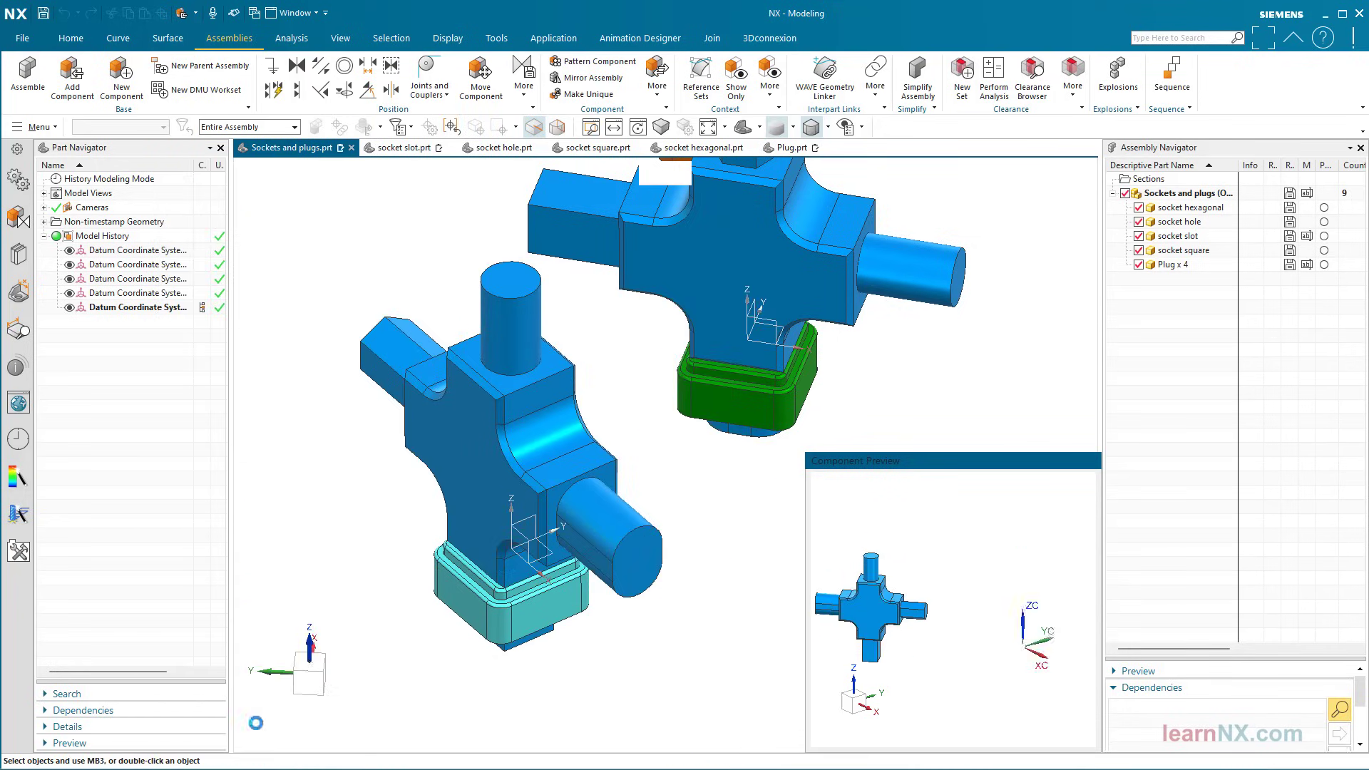
pyautogui.hotkey('ctrl', 'f')
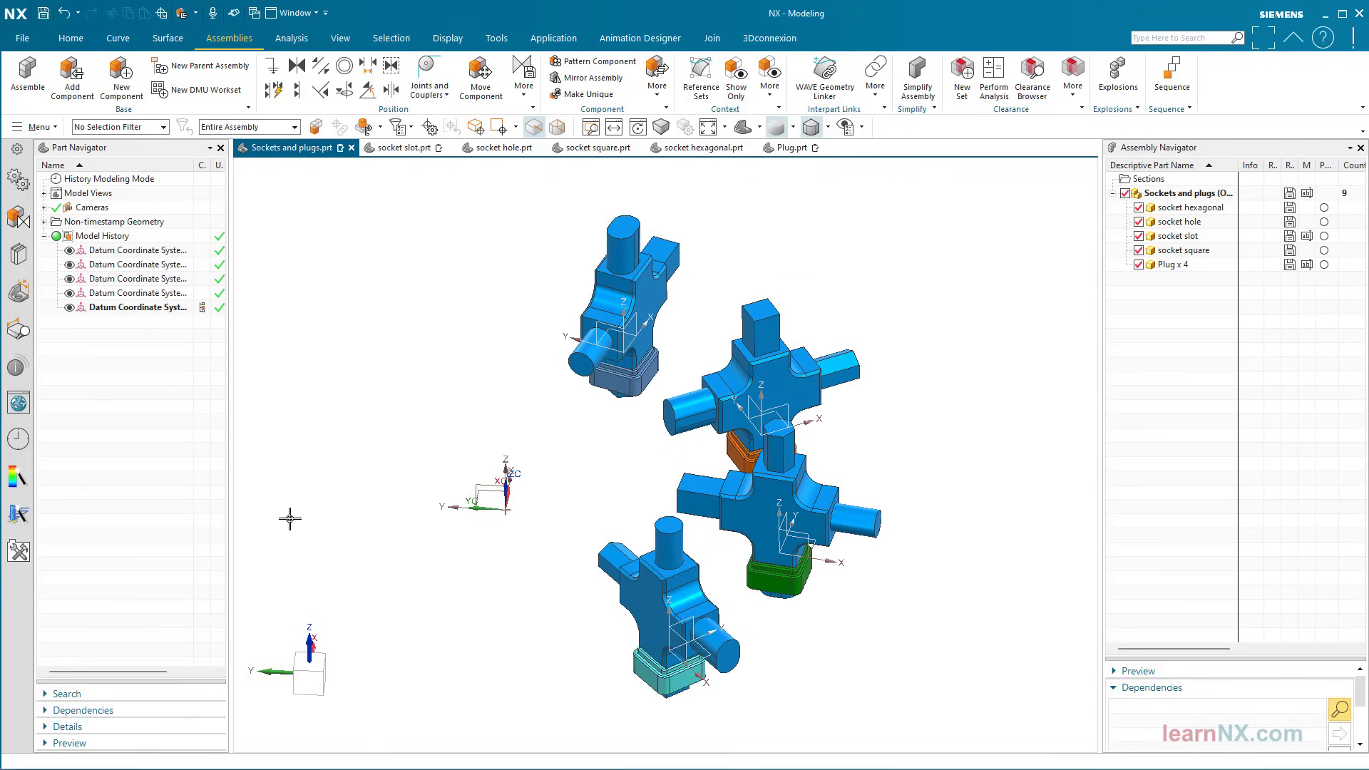
# Select the whole assembly and replace every component's reference set with Entire Part, dismissing the warning
pyautogui.press('Home')
pyautogui.moveTo(287, 515); pyautogui.dragTo(386, 568, button='middle')
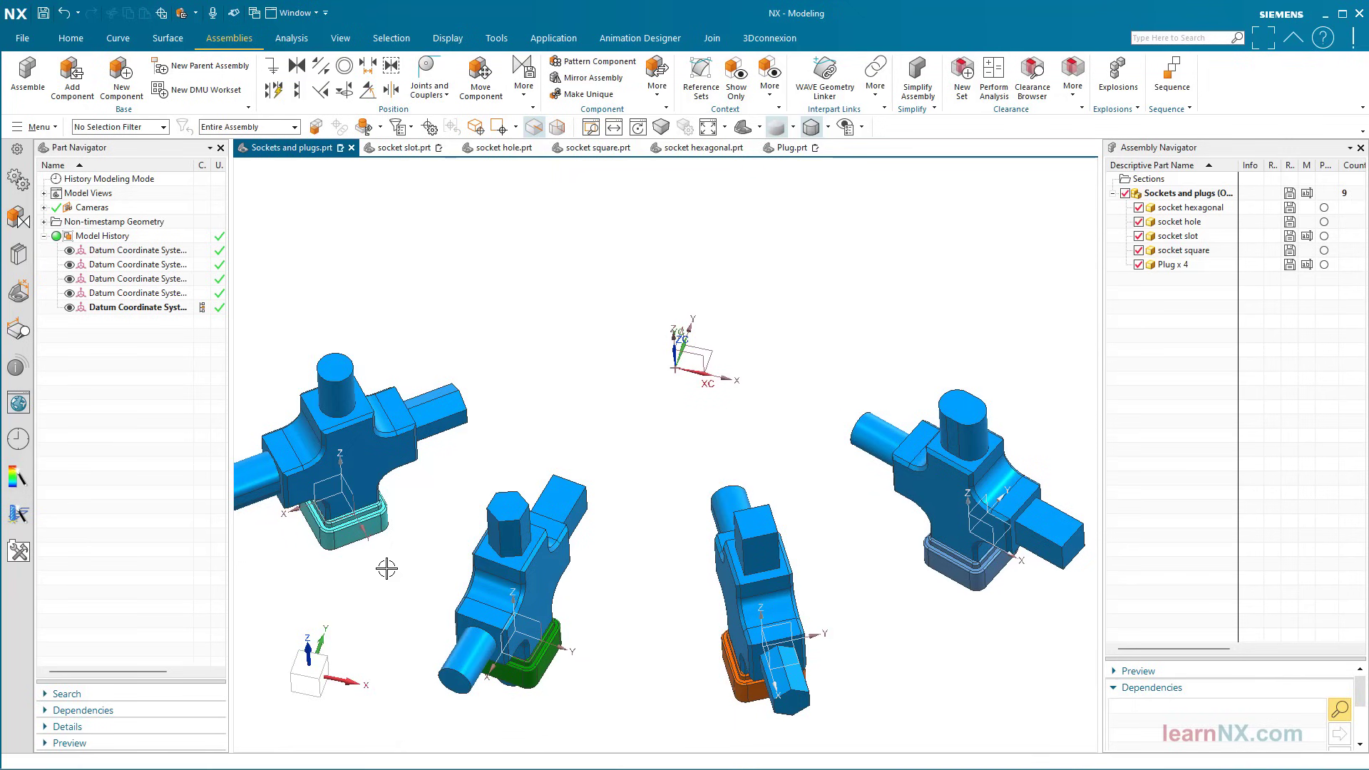
pyautogui.rightClick(1179, 194)
pyautogui.click(1222, 208)
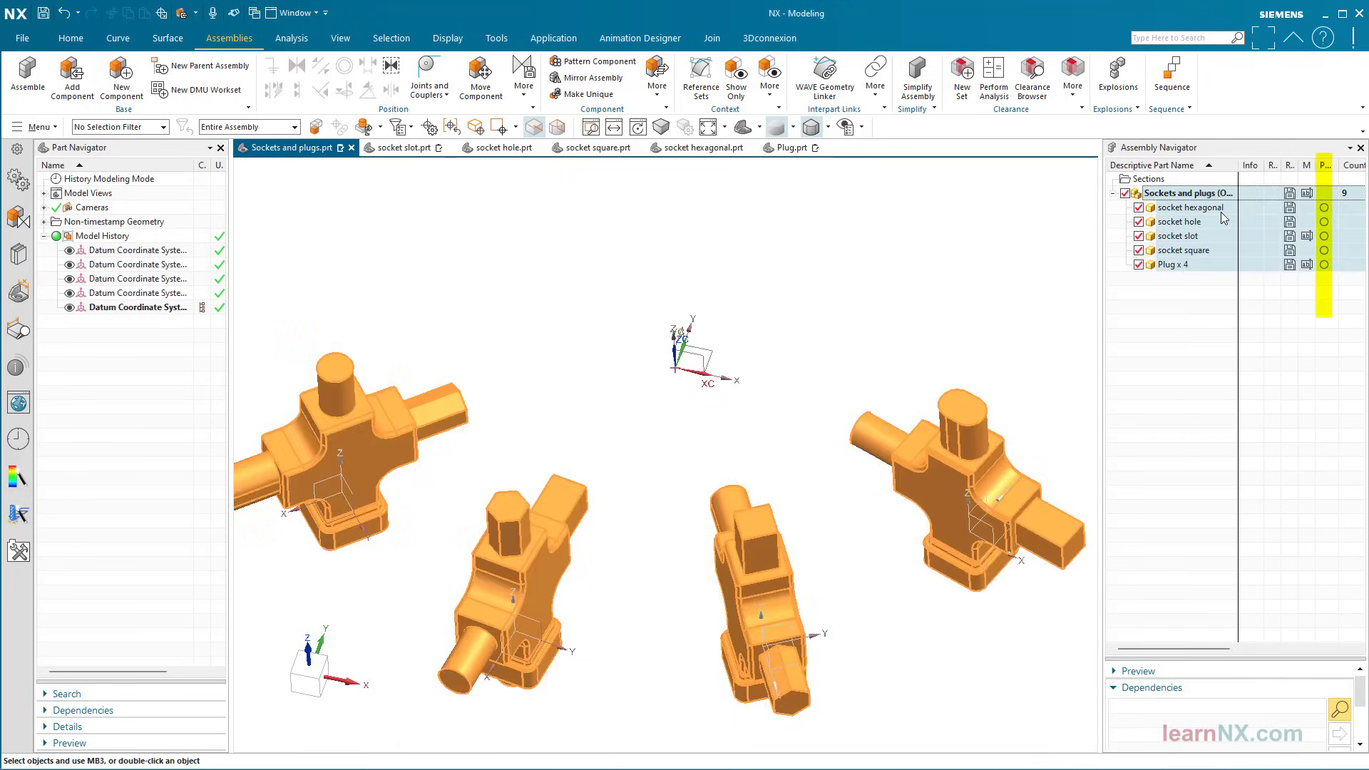
pyautogui.rightClick(1229, 239)
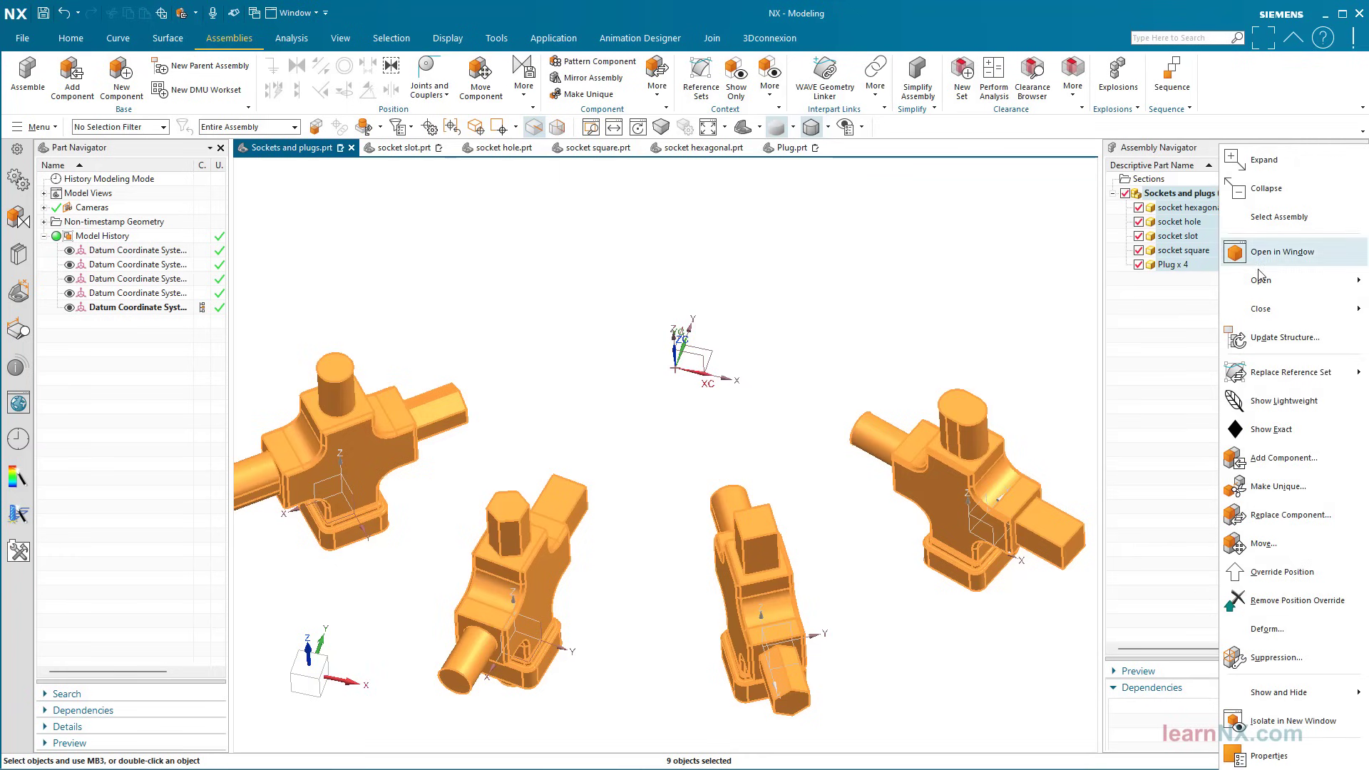
pyautogui.moveTo(1306, 372)
pyautogui.click(1198, 410)
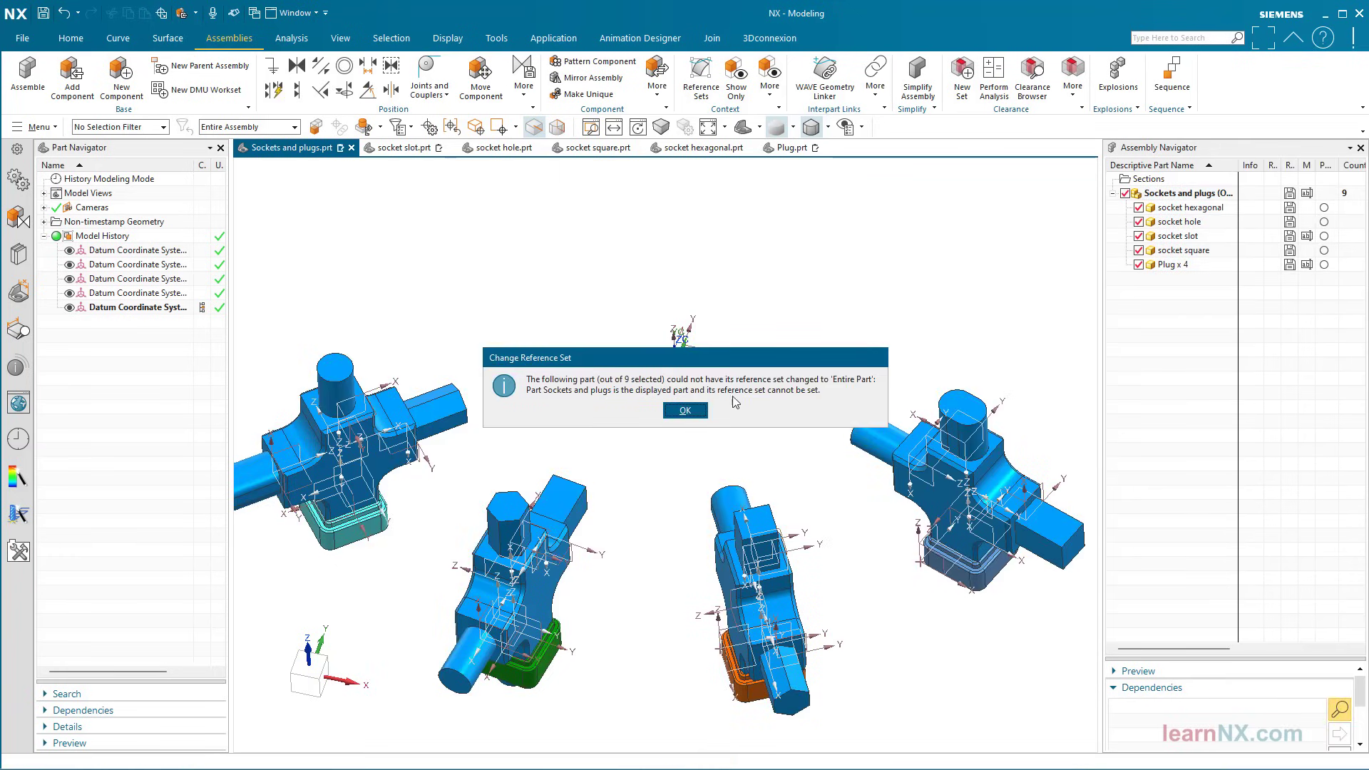
pyautogui.click(681, 411)
# Zoom in on the square socket and its plug and start Auto Align to pair their coordinate systems
pyautogui.moveTo(809, 327); pyautogui.dragTo(811, 331, button='middle')
pyautogui.scroll(6, 810, 331)
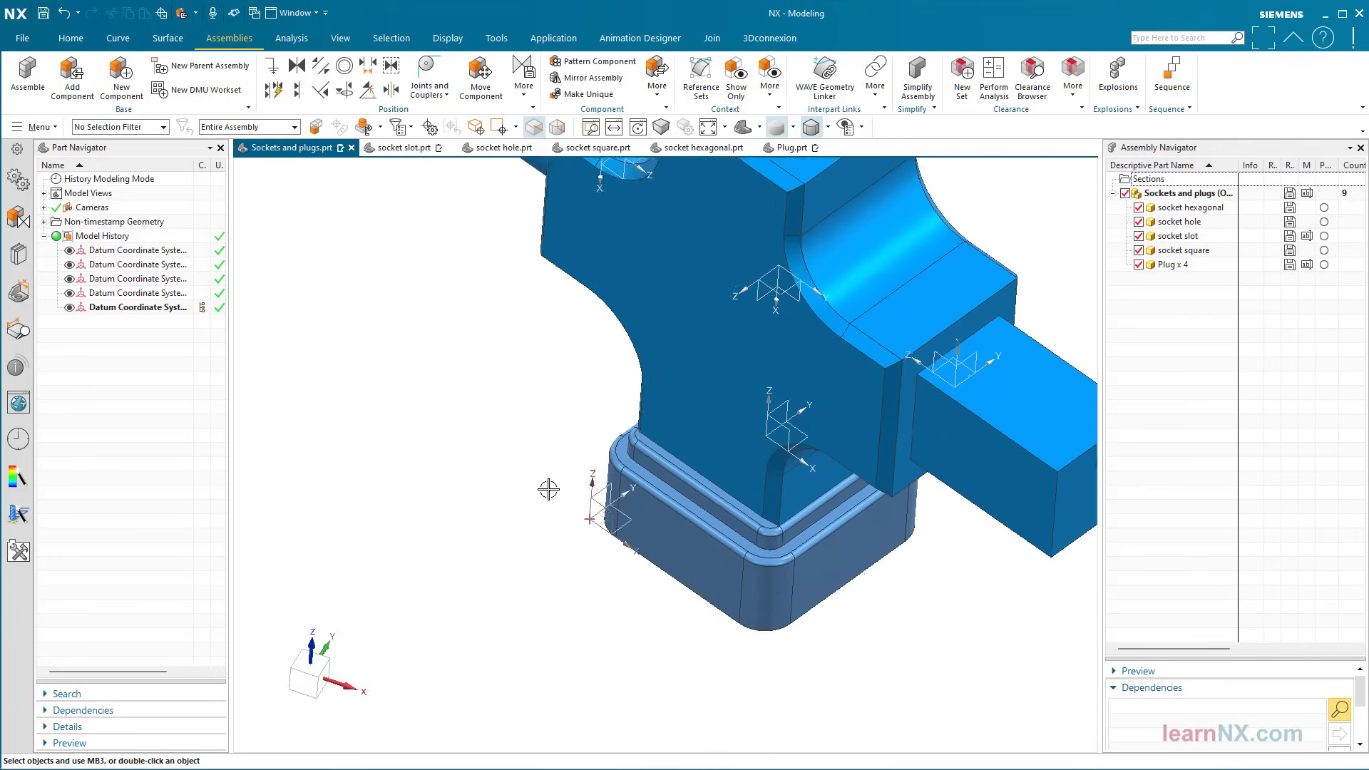
pyautogui.click(274, 90)
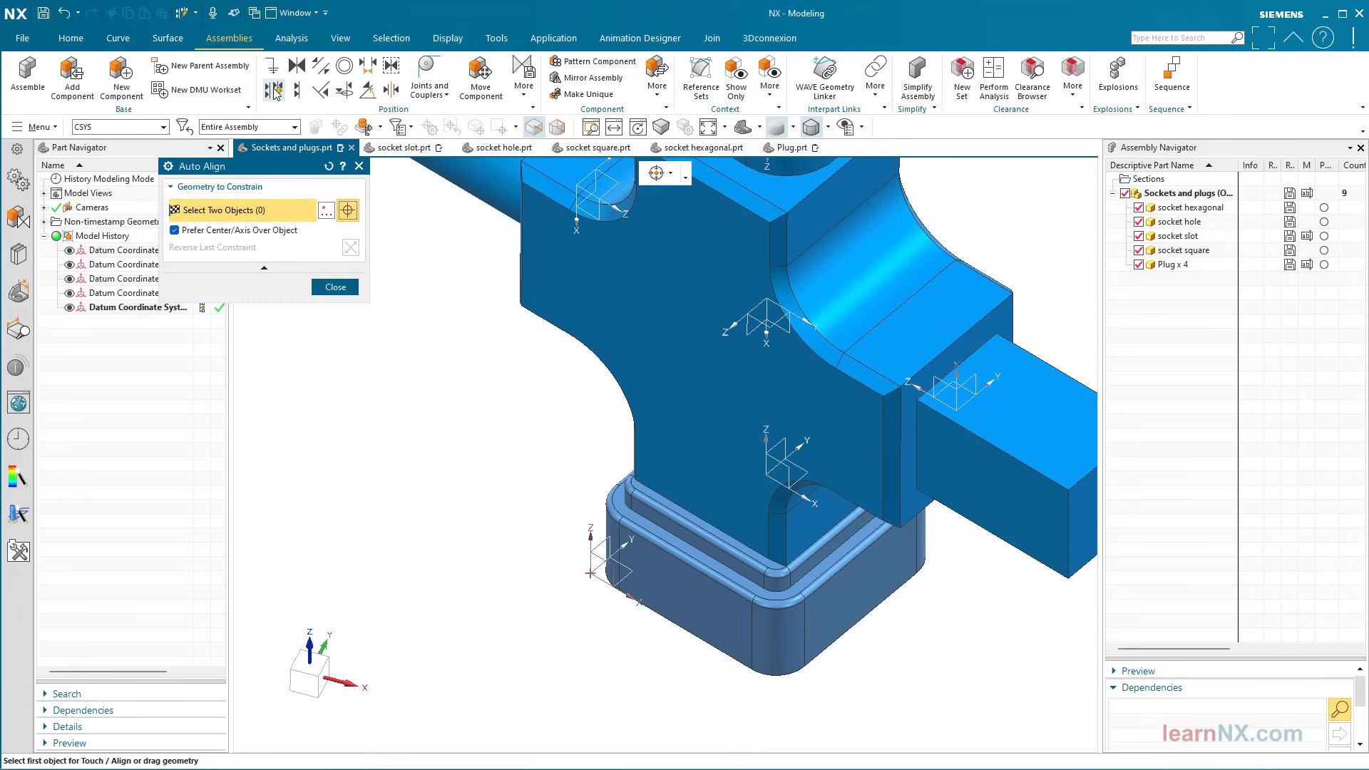